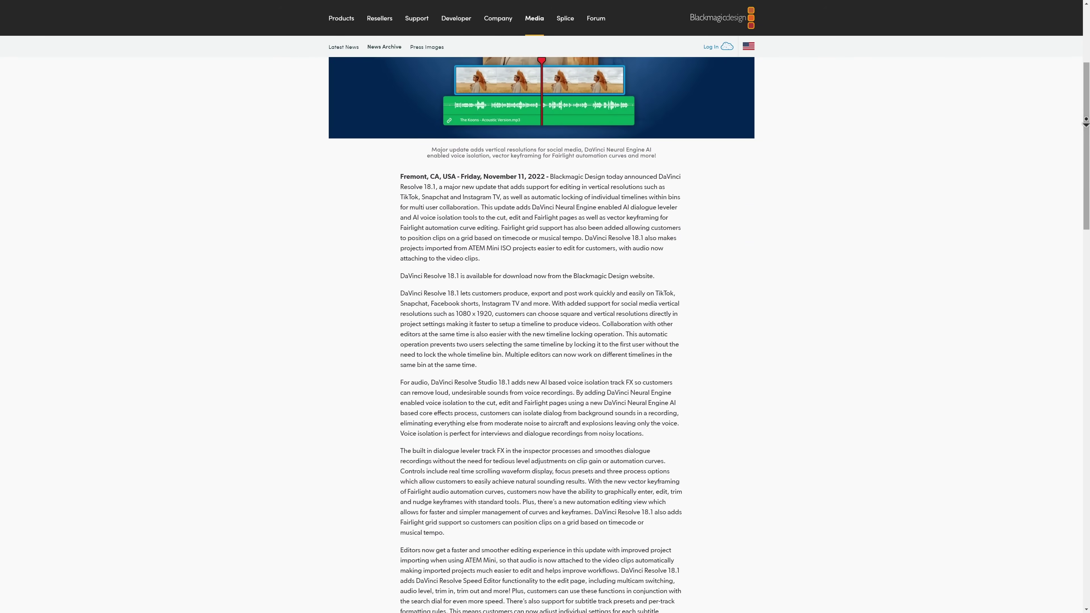
pyautogui.scroll(-3, 542, 300)
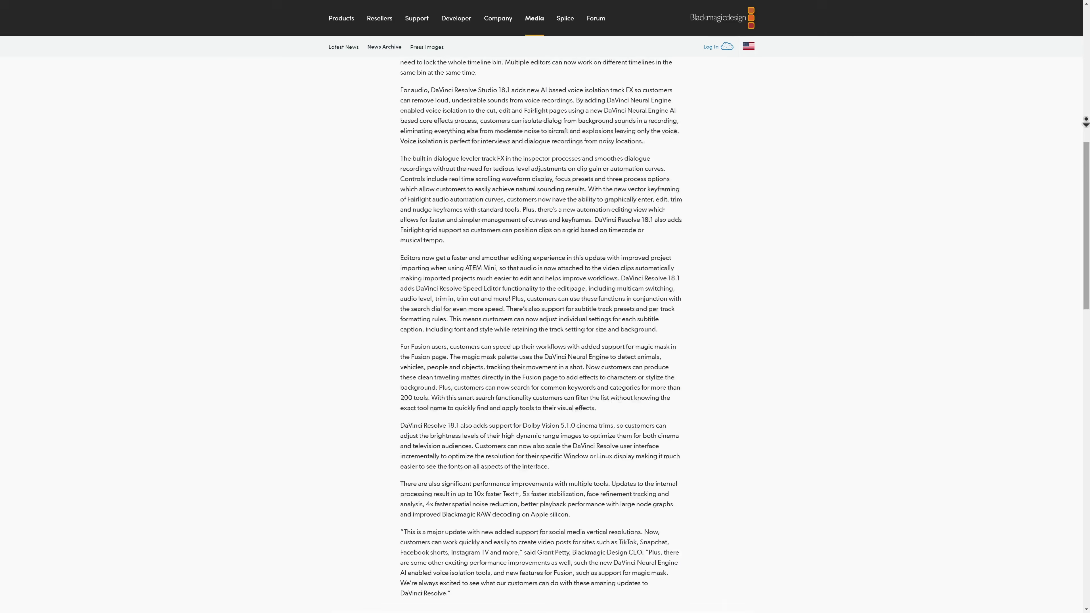
# - Mark an earlier range of the source clip with In/Out and convert it into duration marker Marker 1
pyautogui.scroll(-3, 542, 300)
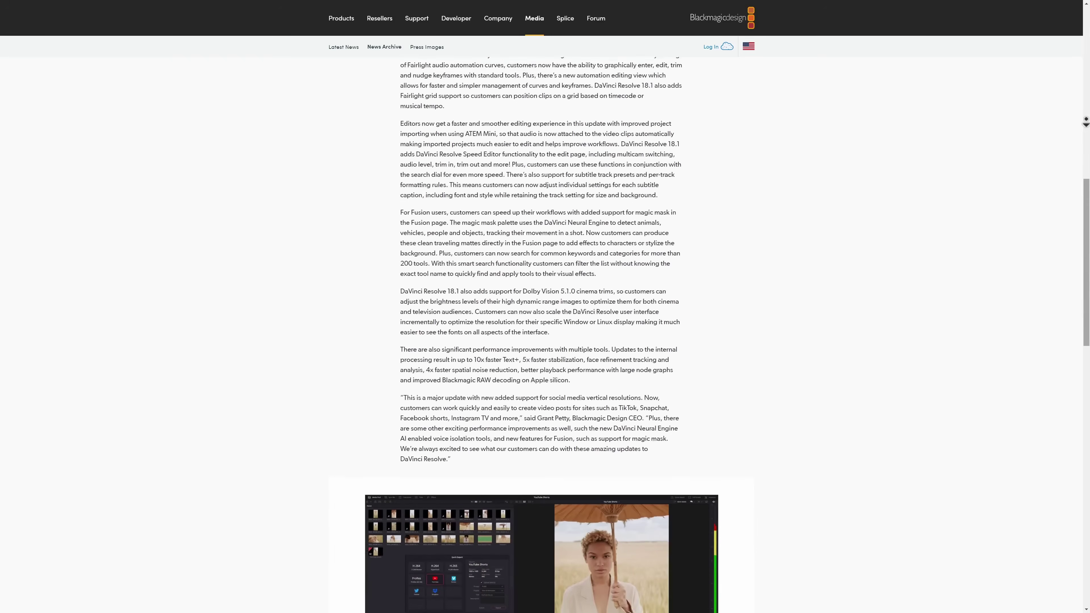
pyautogui.scroll(-3, 542, 301)
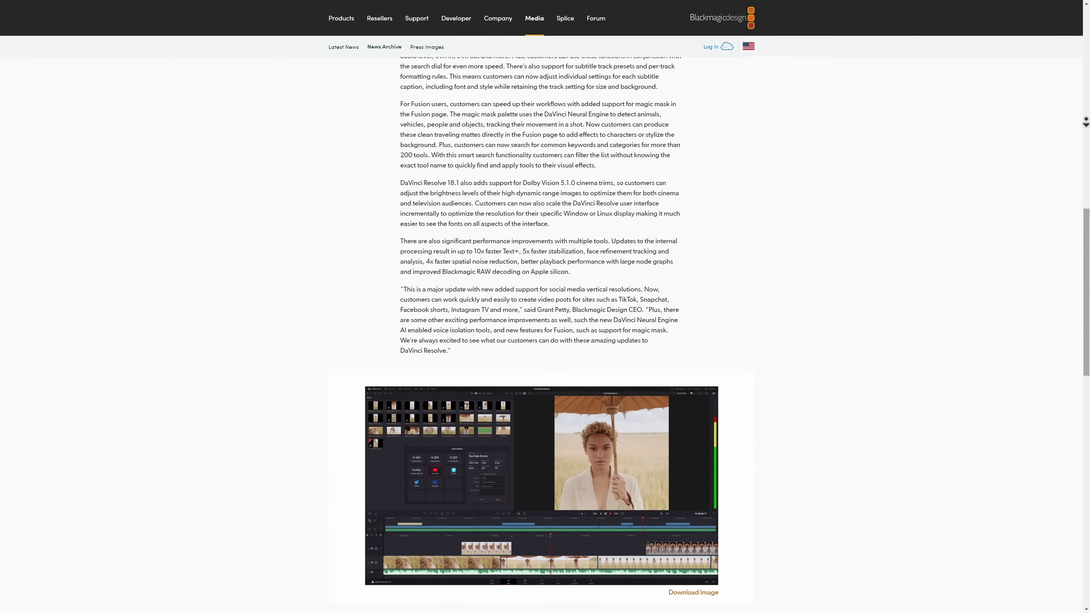
pyautogui.scroll(-3, 542, 300)
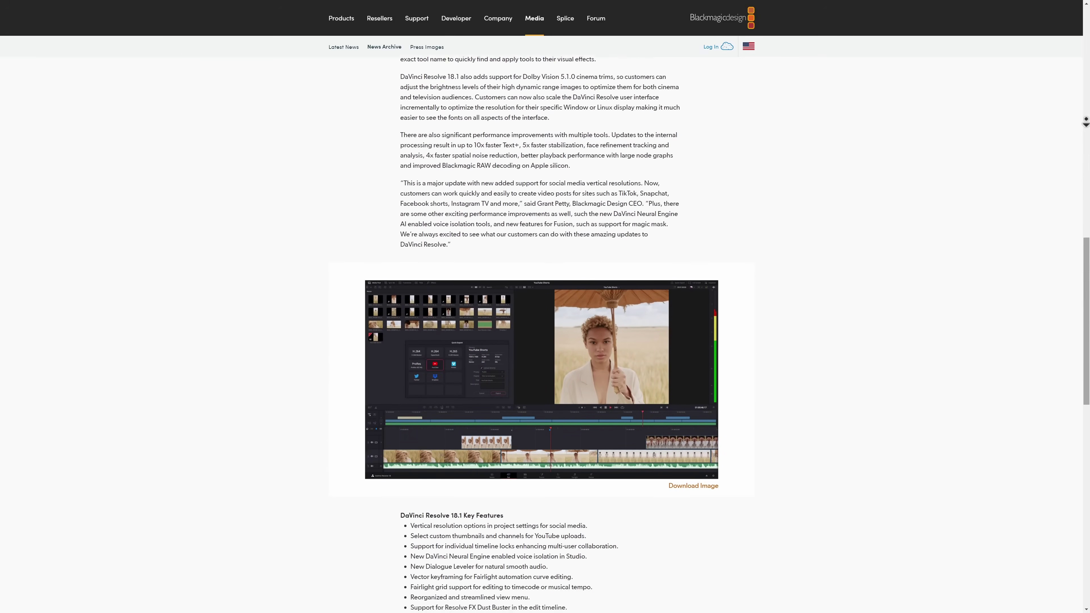
pyautogui.scroll(-3, 542, 301)
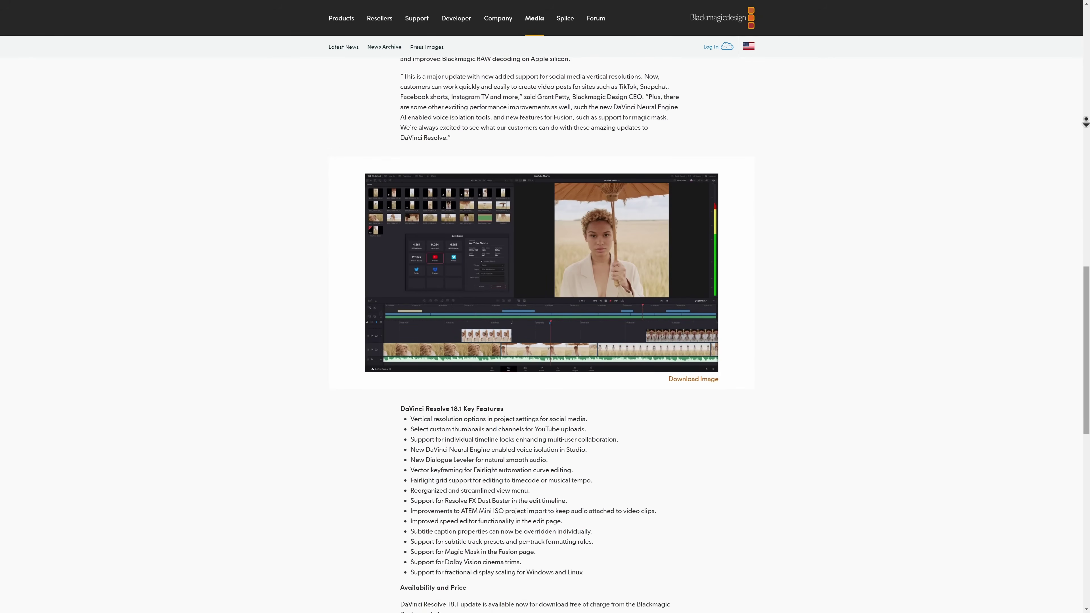
pyautogui.scroll(-3, 542, 301)
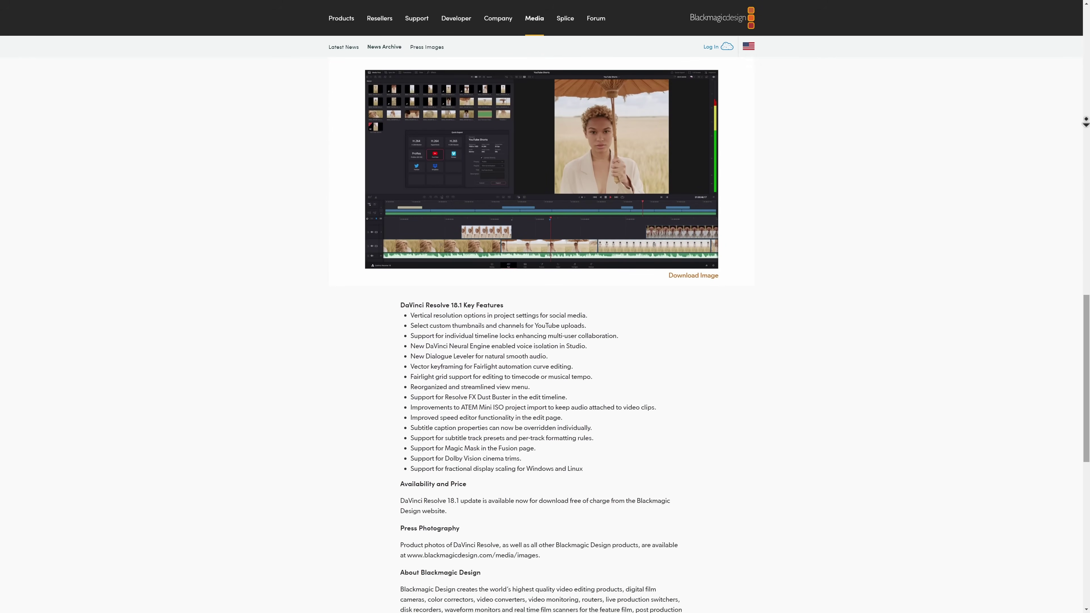
pyautogui.scroll(-5, 541, 300)
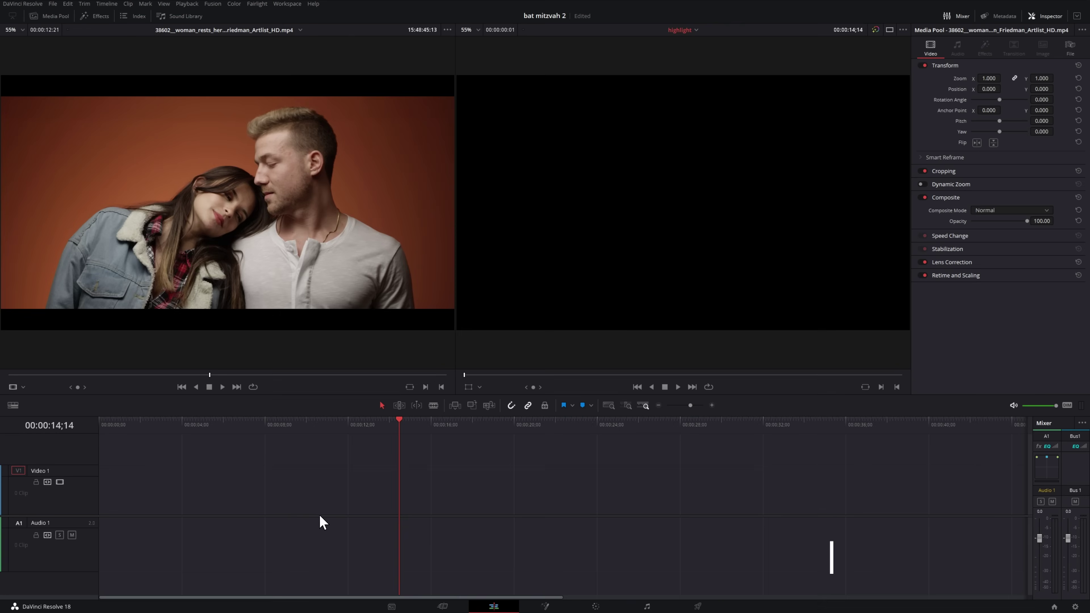
pyautogui.moveTo(35, 375); pyautogui.dragTo(145, 382)
pyautogui.press('i')
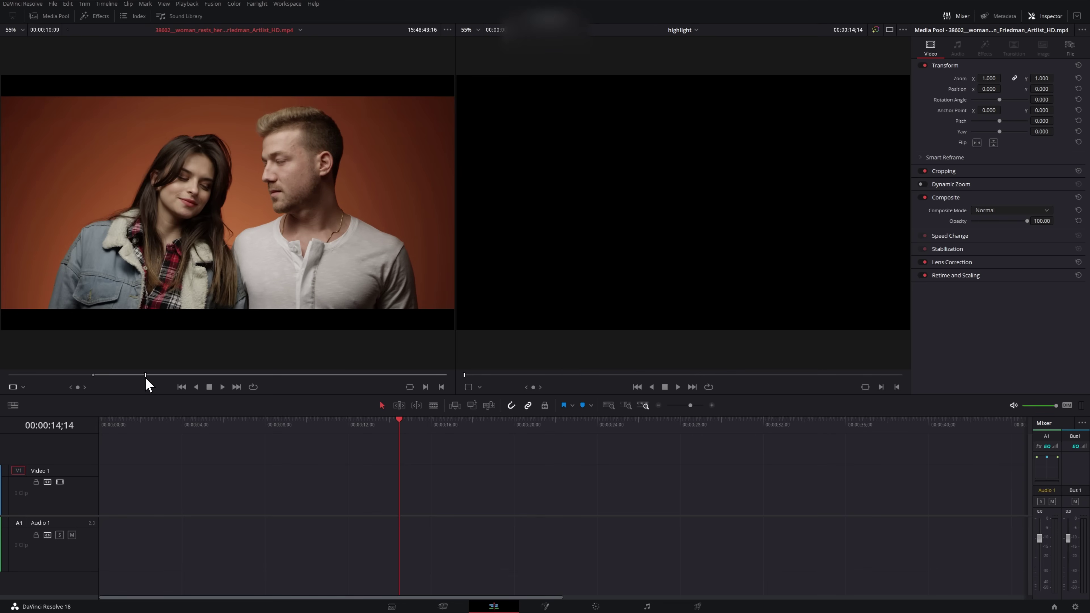
pyautogui.press('o')
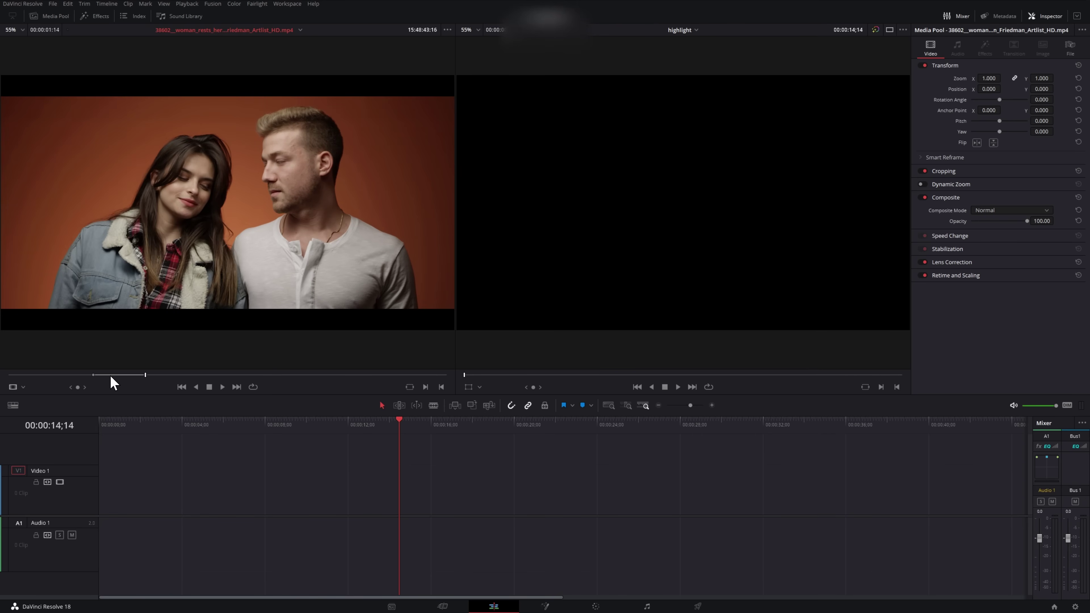
pyautogui.rightClick(111, 377)
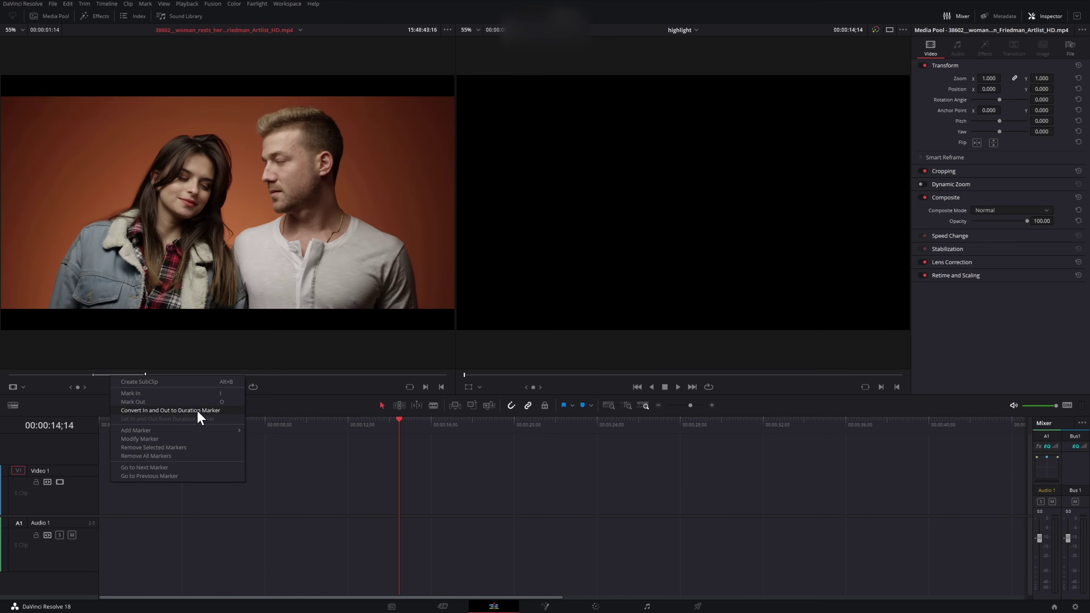
pyautogui.click(211, 411)
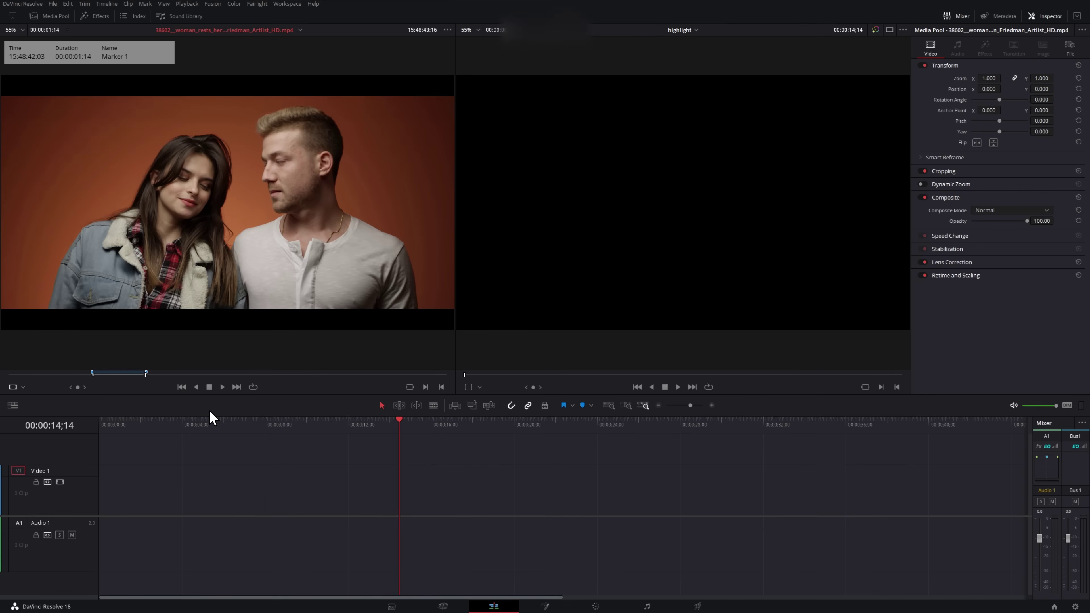
# - Convert a later range into duration marker Marker 2 and drop the clip onto the 'highlight' timeline
pyautogui.moveTo(166, 373); pyautogui.dragTo(324, 374)
pyautogui.press('i')
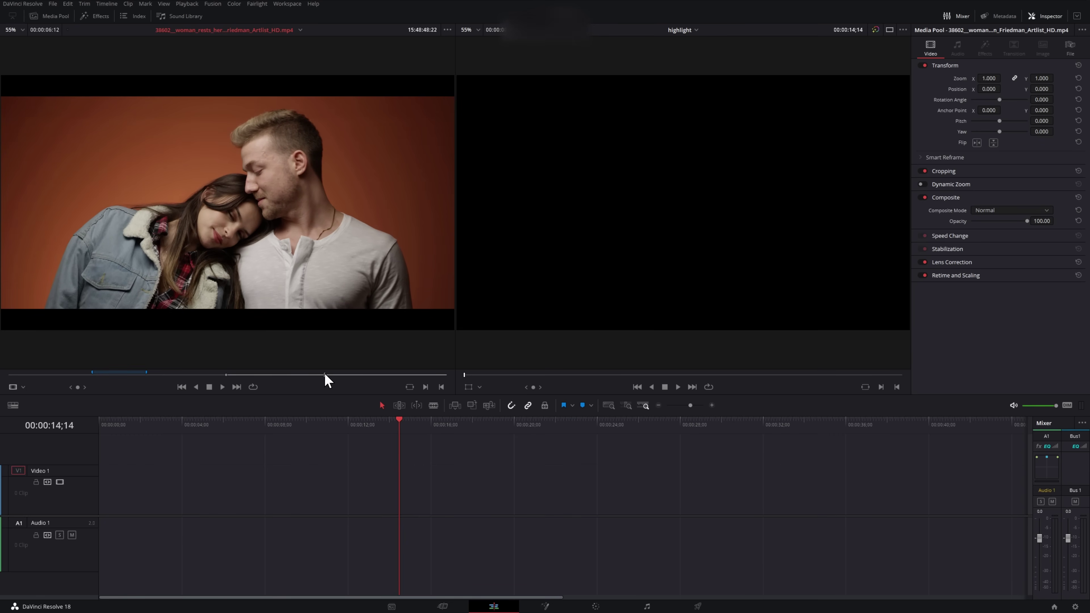
pyautogui.press('o')
pyautogui.rightClick(272, 374)
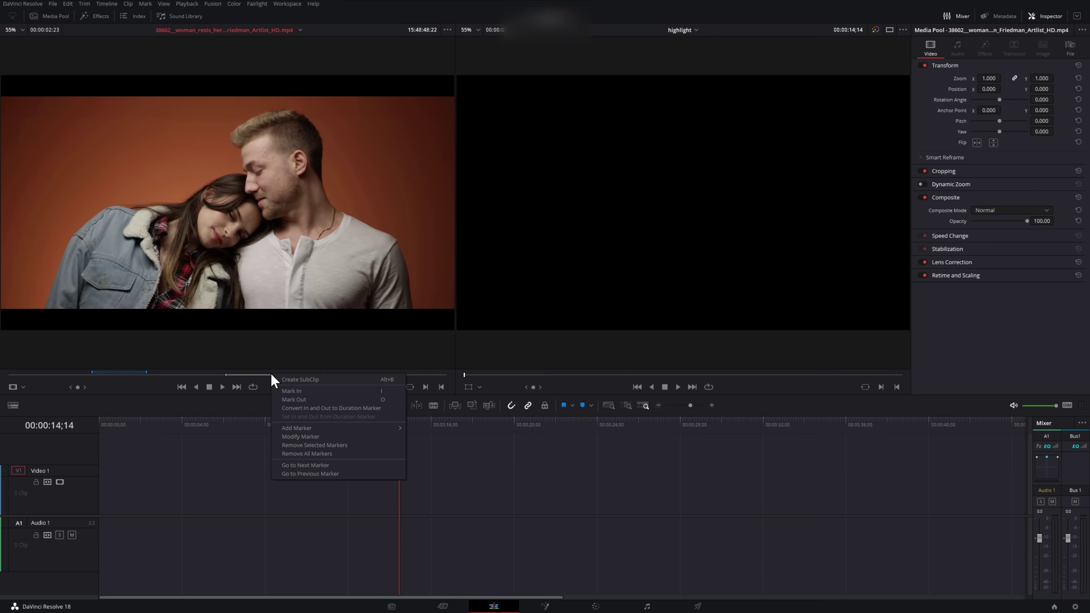
pyautogui.click(360, 408)
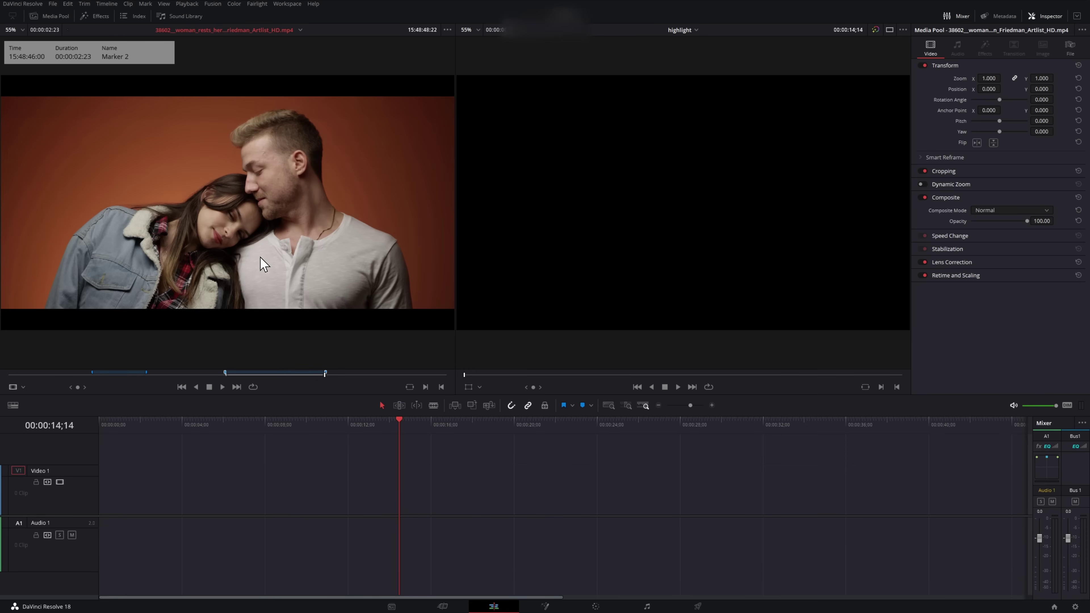
pyautogui.moveTo(261, 258); pyautogui.dragTo(104, 489)
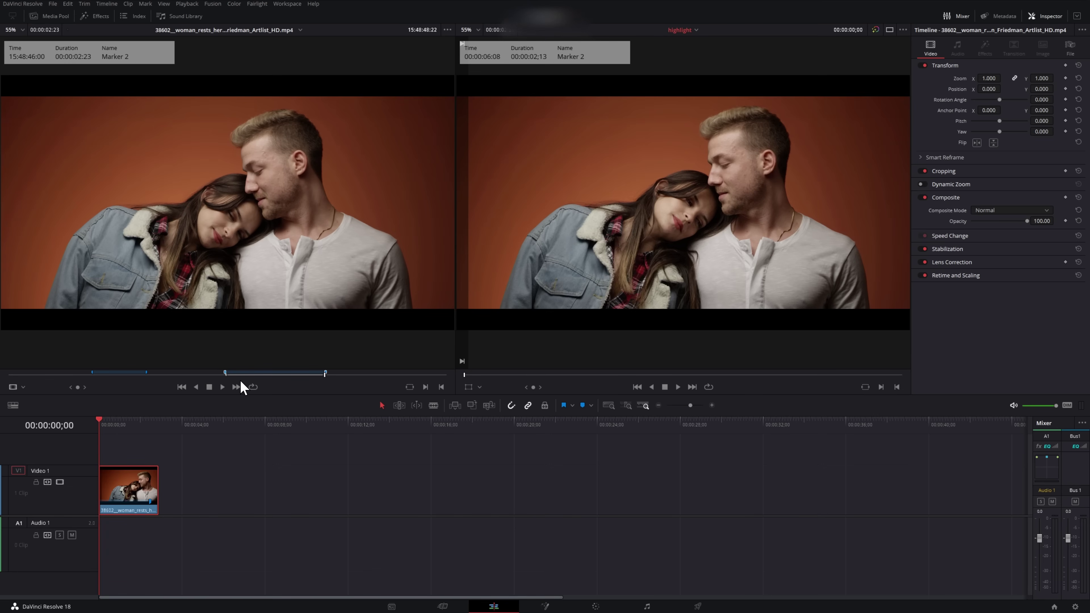
# - Set the source range from Marker 1 and add it to Video 1 near the 5-second mark
pyautogui.moveTo(300, 373); pyautogui.dragTo(226, 375)
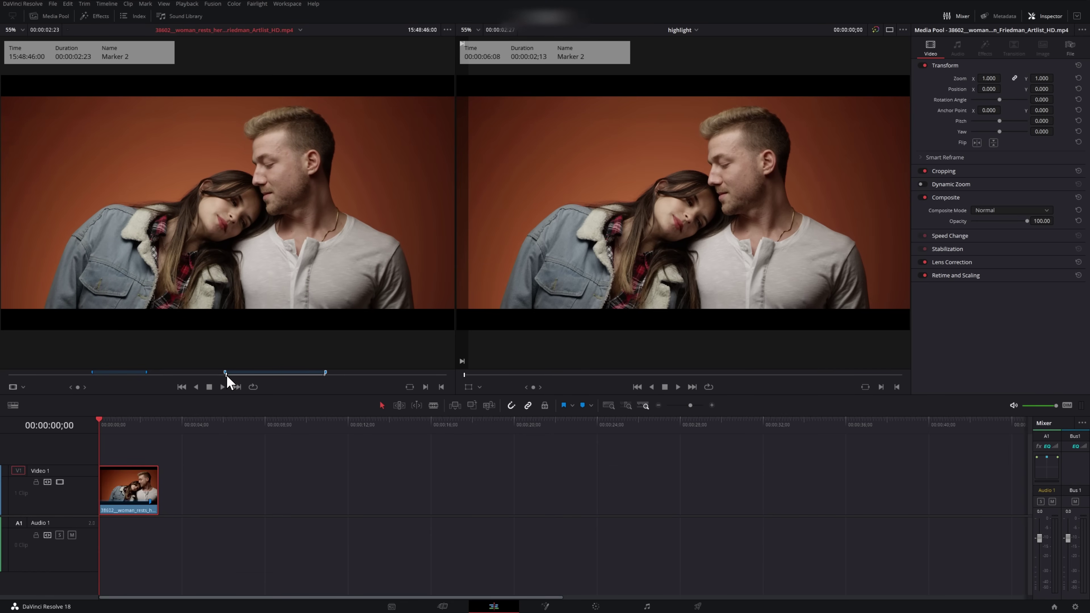
pyautogui.rightClick(115, 380)
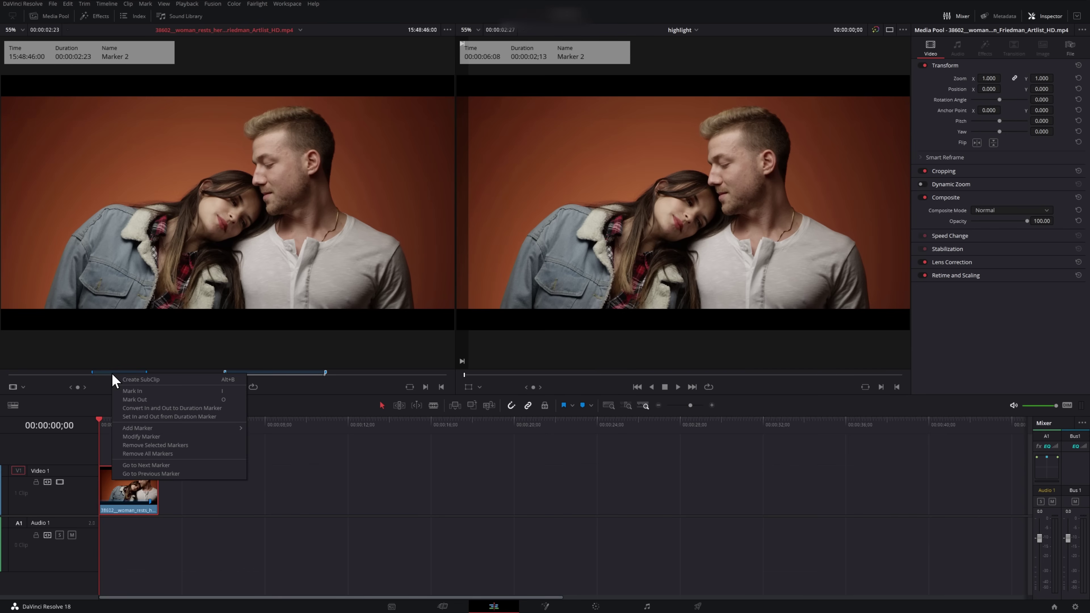
pyautogui.click(170, 417)
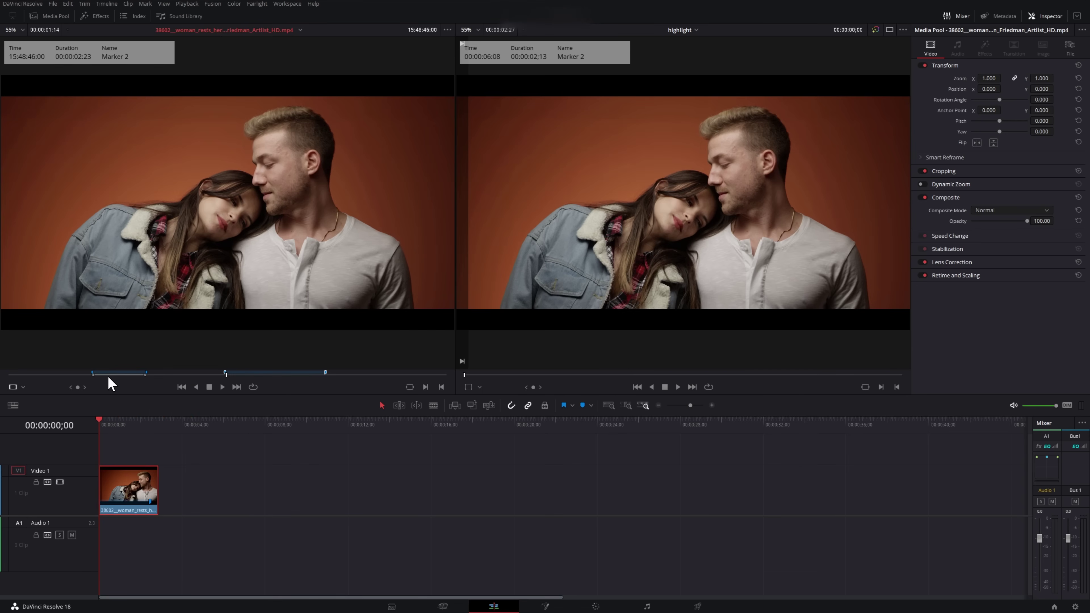
pyautogui.moveTo(219, 274); pyautogui.dragTo(220, 429)
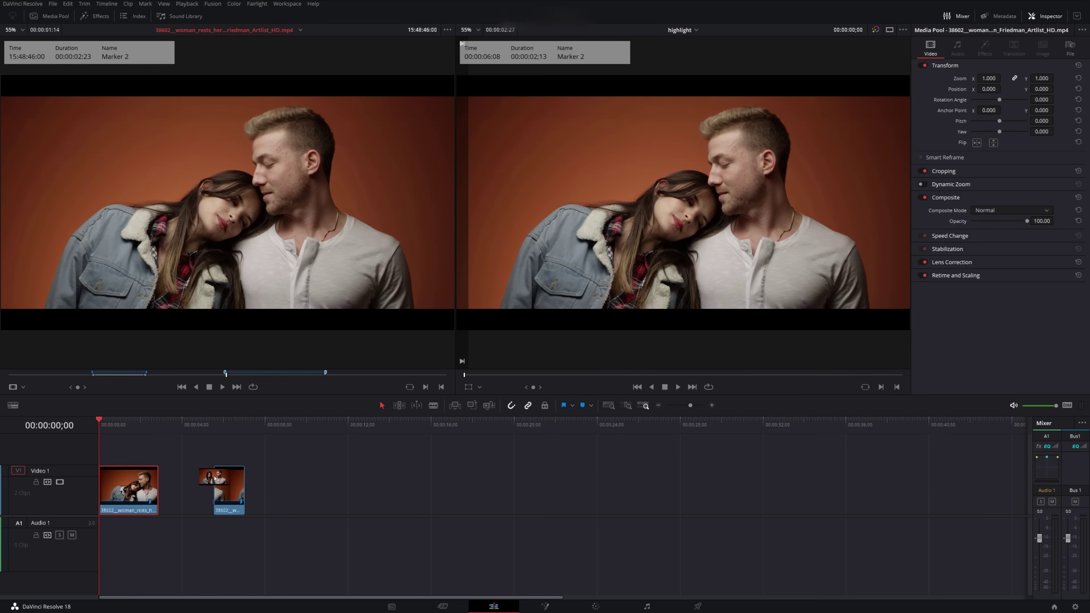
pyautogui.click(220, 427)
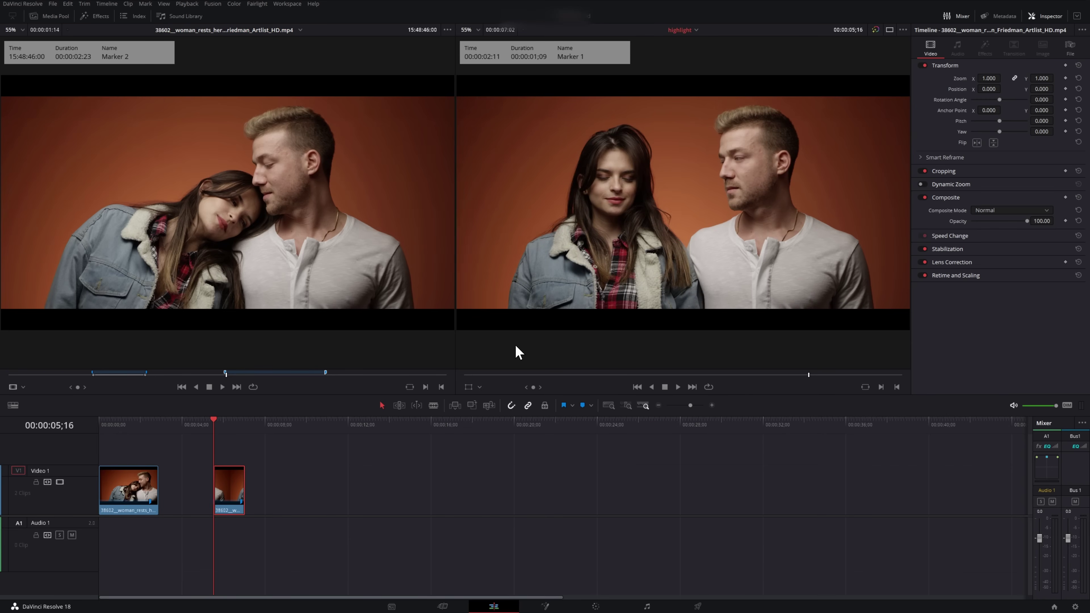
# - Scrub to a frame inside the Marker 1 clip and bring up the playback options
pyautogui.moveTo(170, 375); pyautogui.dragTo(92, 375)
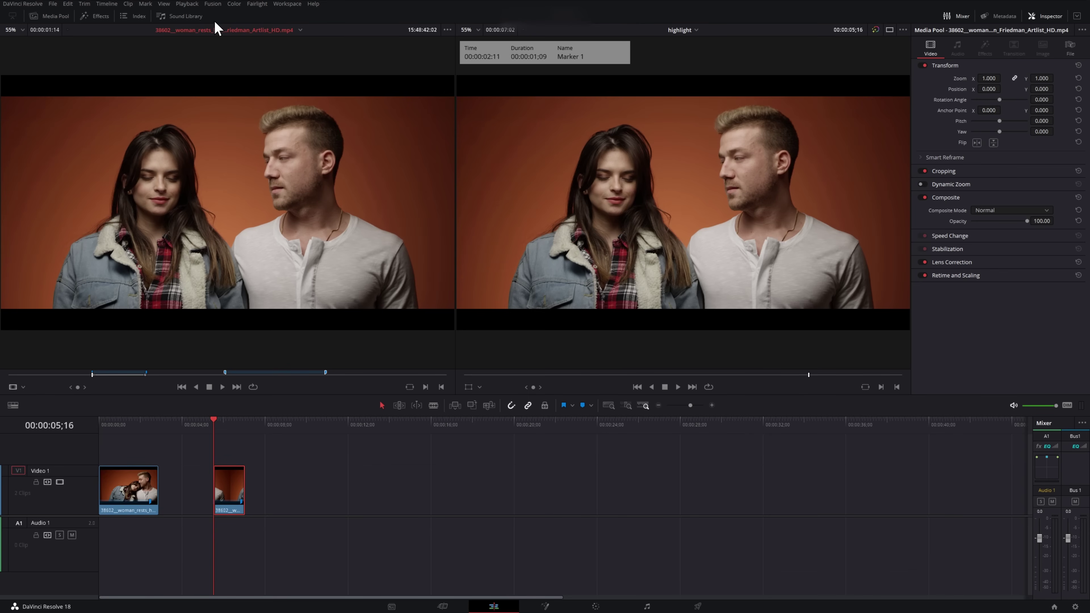
pyautogui.click(188, 4)
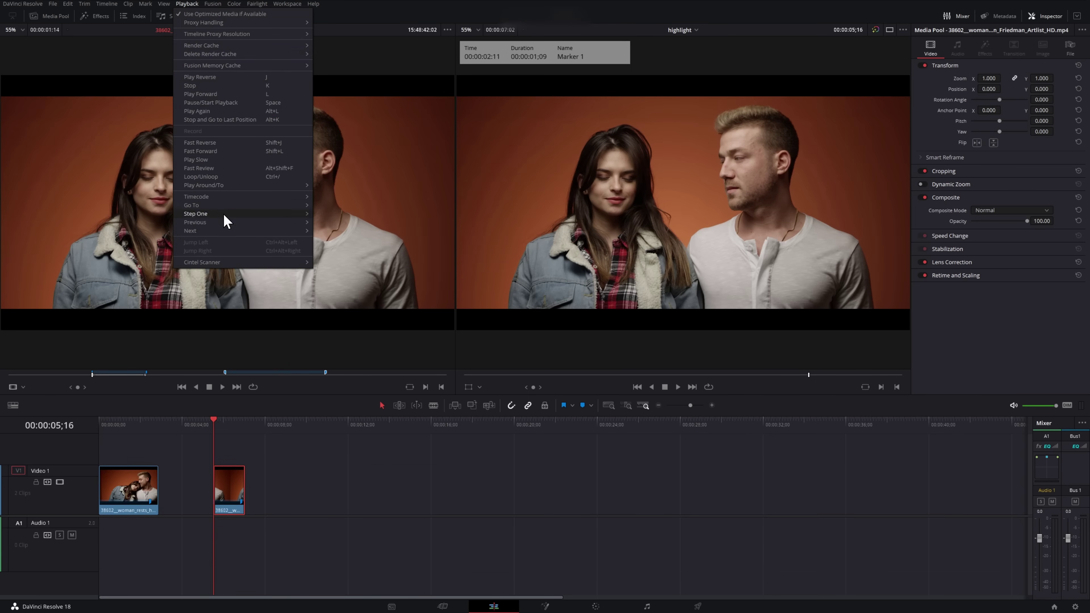
pyautogui.moveTo(224, 222)
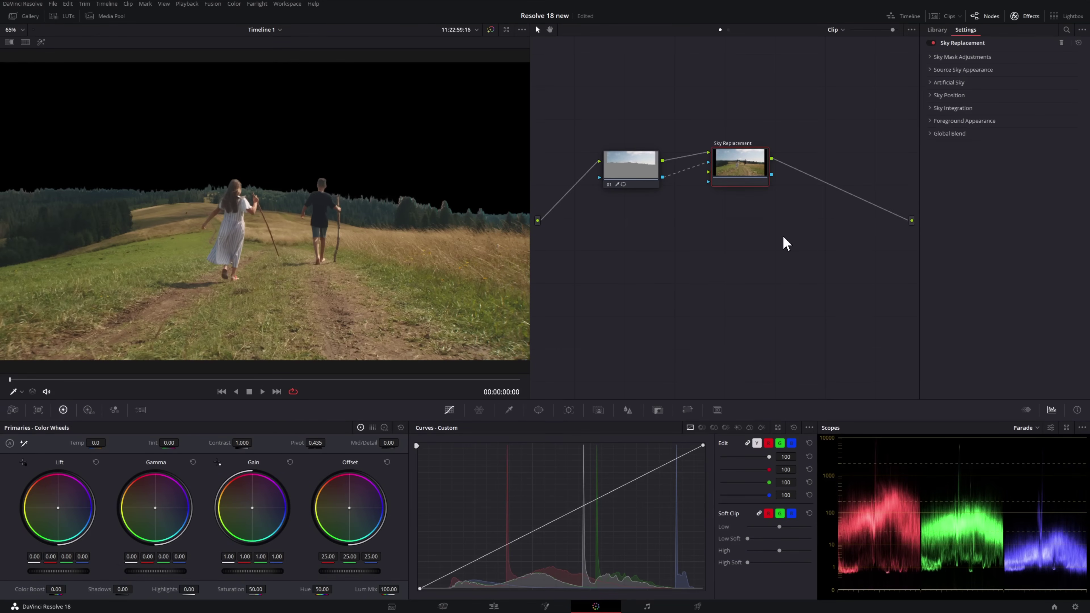
# - Expand Artificial Sky in the Sky Replacement settings and raise Sky Opacity to 0.909
pyautogui.click(930, 70)
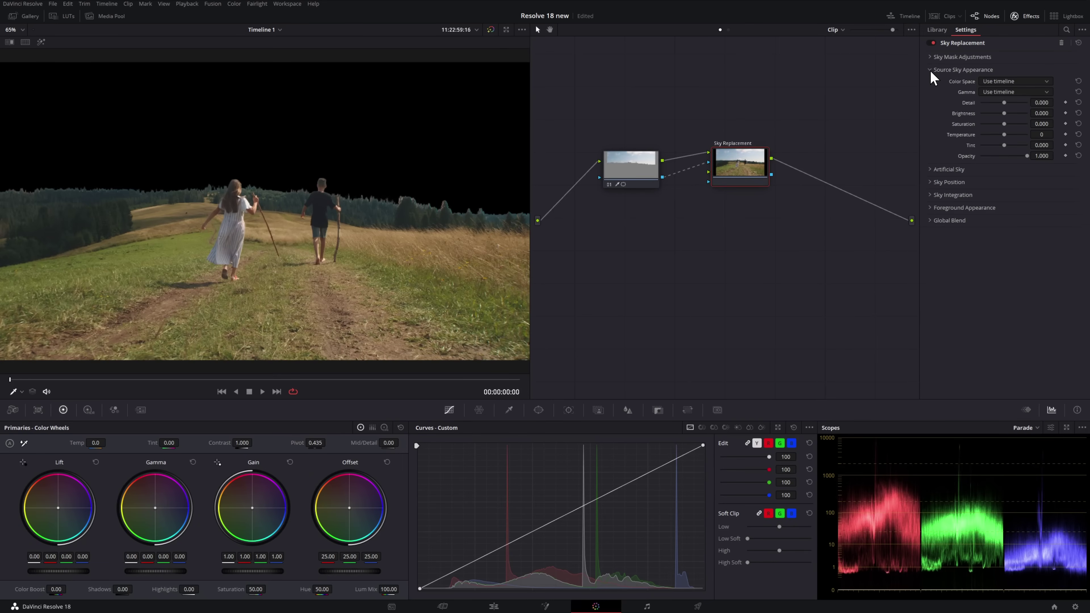
pyautogui.click(928, 170)
pyautogui.scroll(-3, 972, 286)
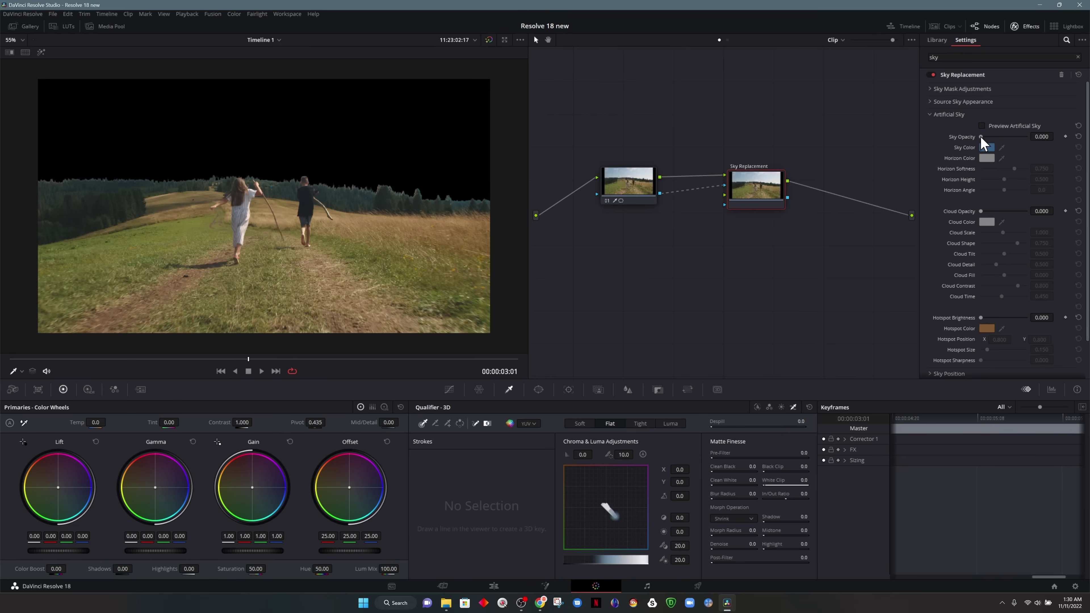
pyautogui.moveTo(980, 138); pyautogui.dragTo(1012, 137)
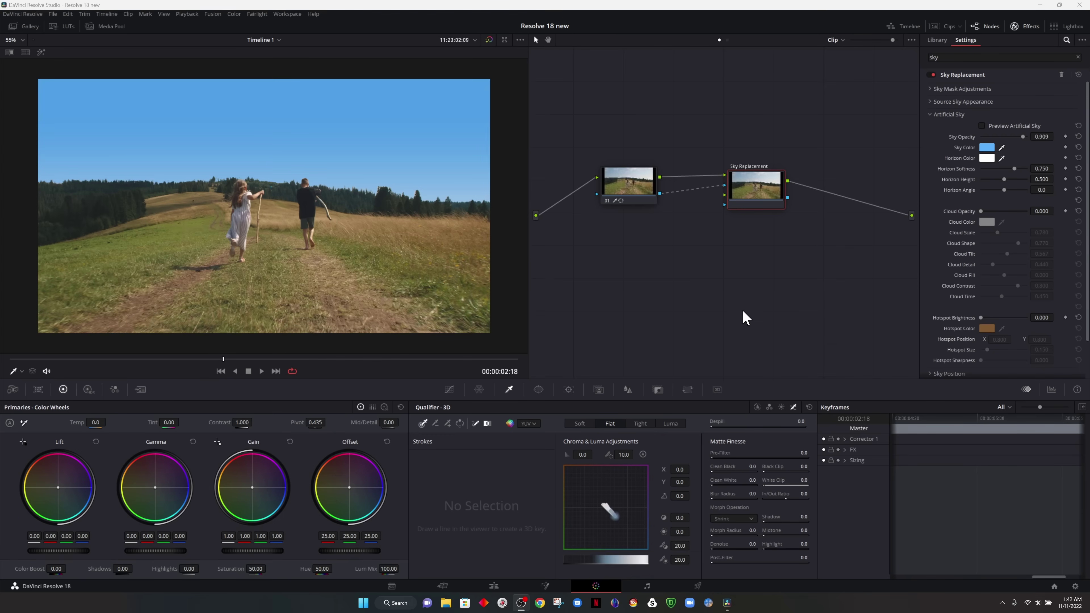
# - Add and enlarge the artificial clouds, reset tilt, raise detail and fill, and lower Cloud Contrast to 0.679
pyautogui.moveTo(981, 211); pyautogui.dragTo(1021, 212)
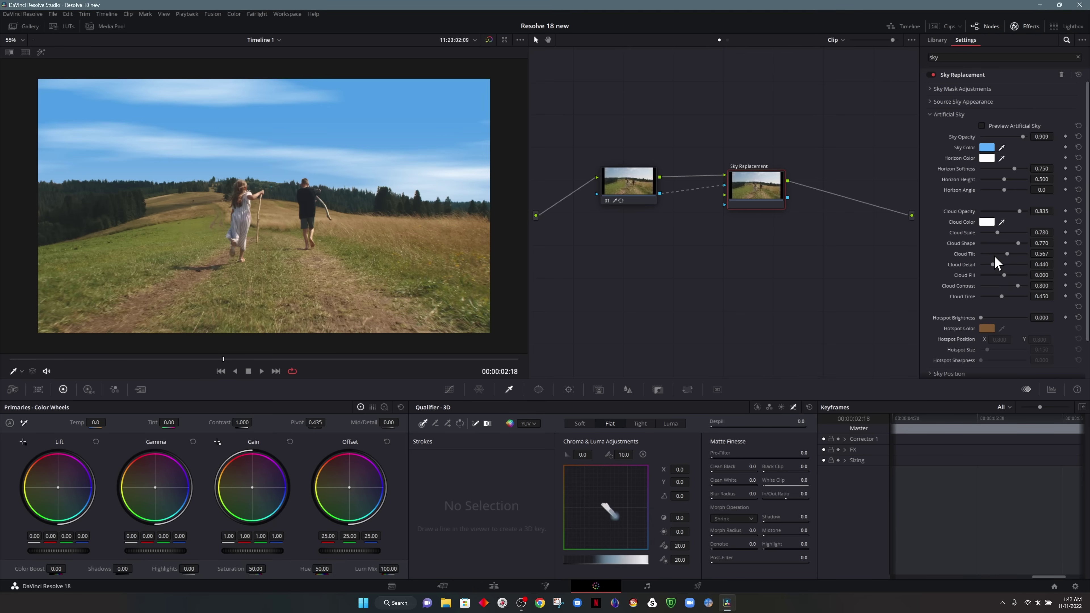
pyautogui.moveTo(998, 233); pyautogui.dragTo(1019, 254)
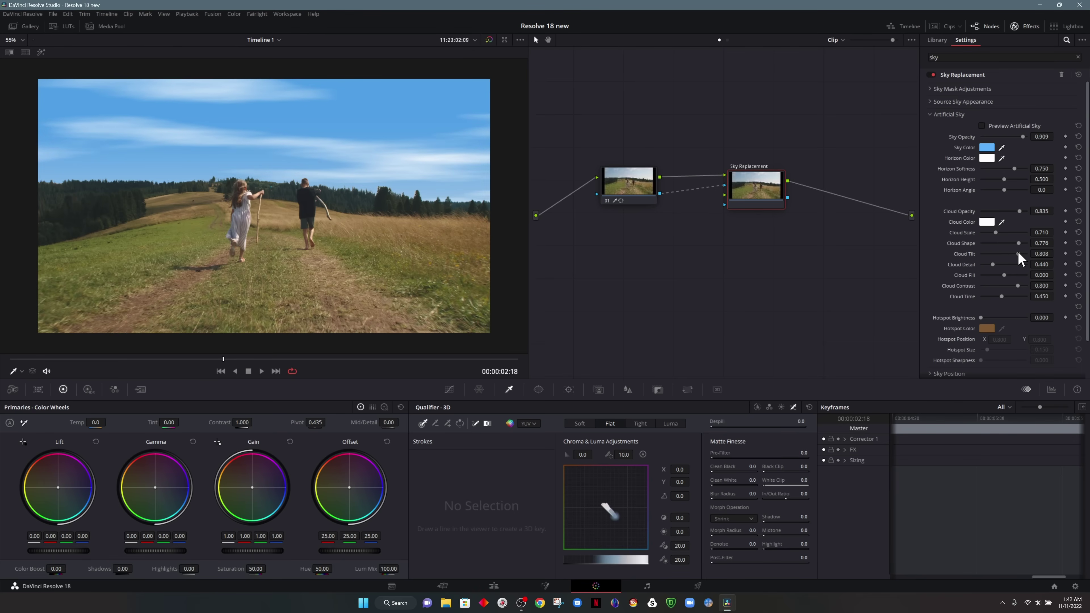
pyautogui.click(1078, 254)
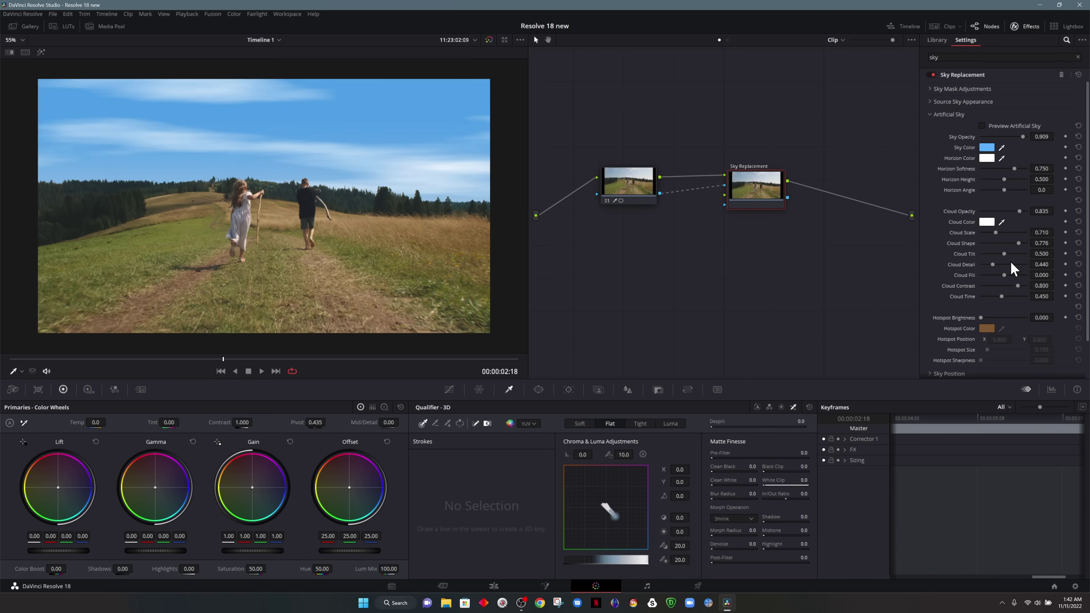
pyautogui.moveTo(994, 266); pyautogui.dragTo(1002, 270)
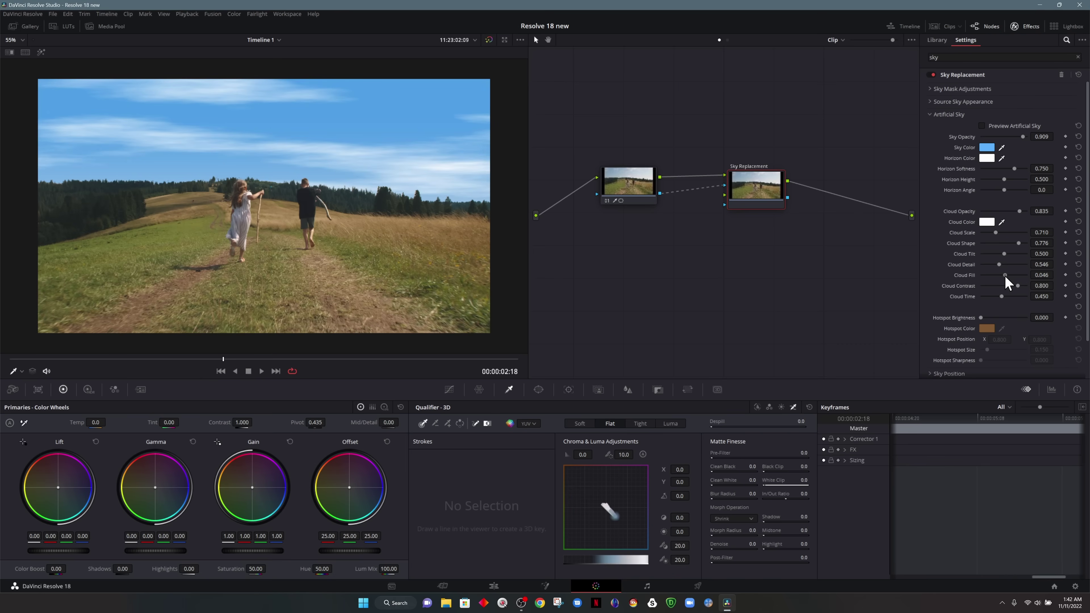
pyautogui.moveTo(1006, 276); pyautogui.dragTo(1008, 275)
pyautogui.moveTo(1004, 297); pyautogui.dragTo(1003, 297)
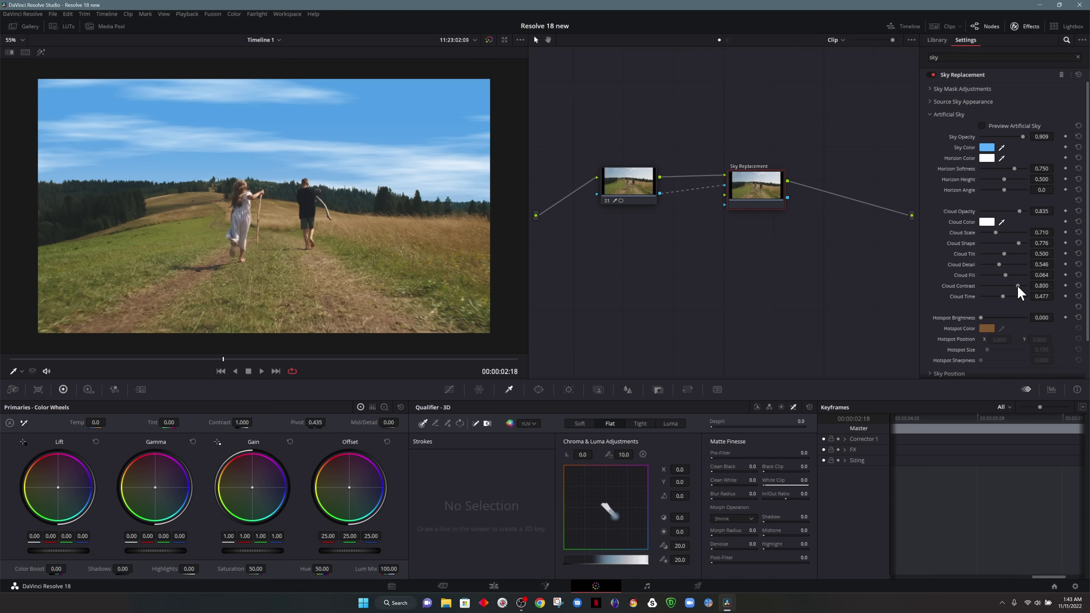
pyautogui.moveTo(1017, 287); pyautogui.dragTo(1012, 285)
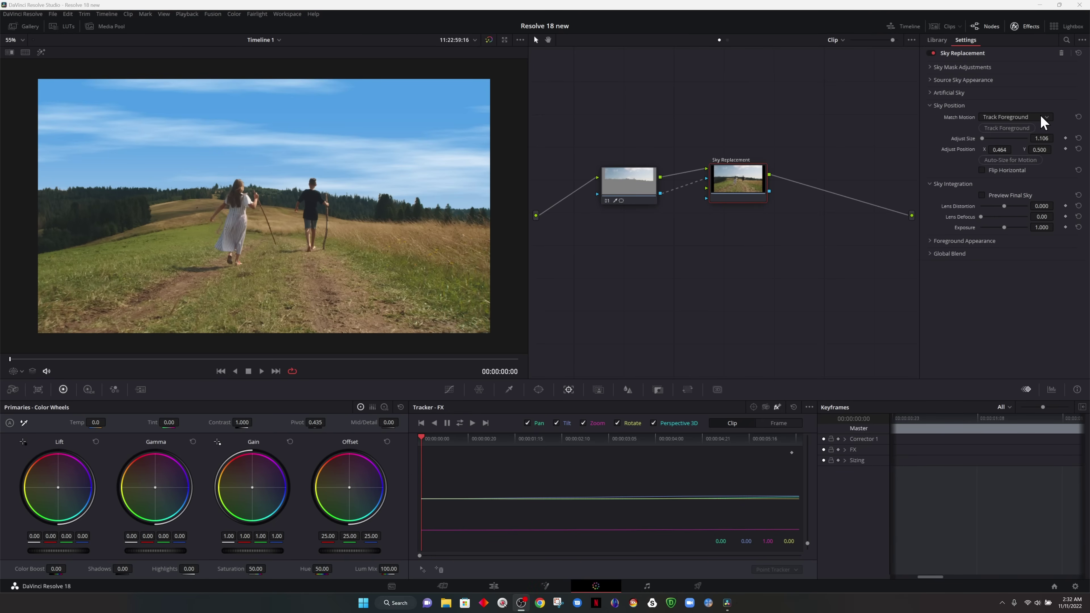
# - Set Match Motion to Use FX Tracker, check playback, and add a serial node with Alt+S
pyautogui.click(1043, 122)
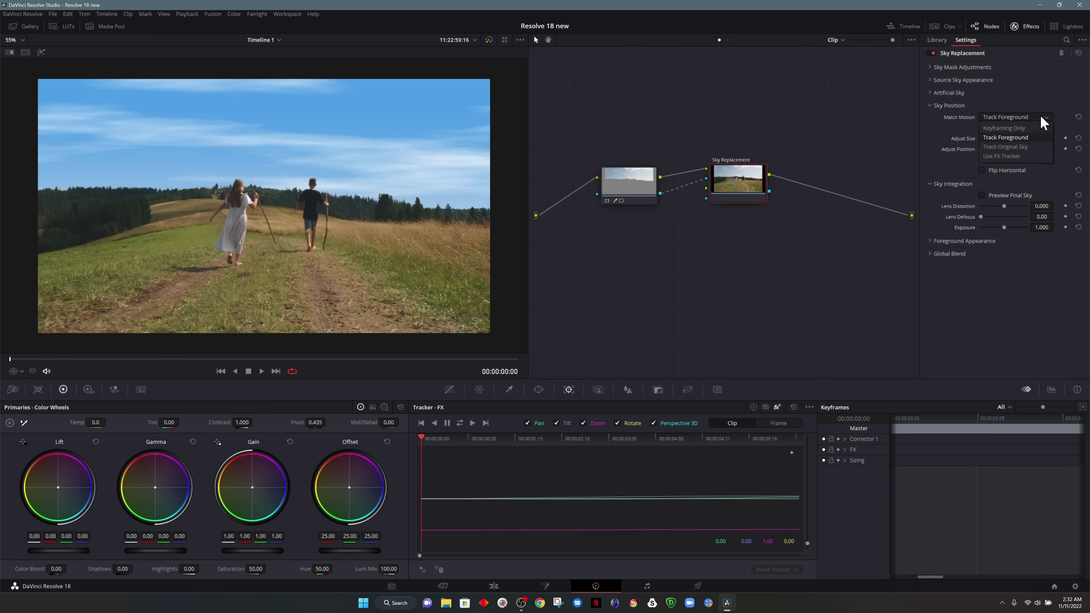
pyautogui.click(1007, 158)
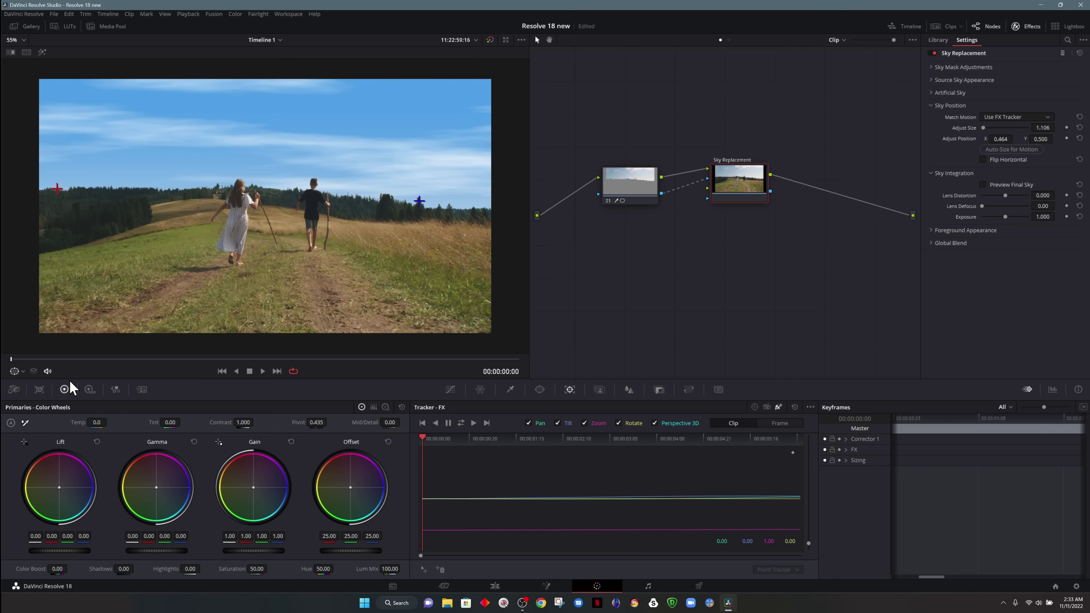
pyautogui.press('space')
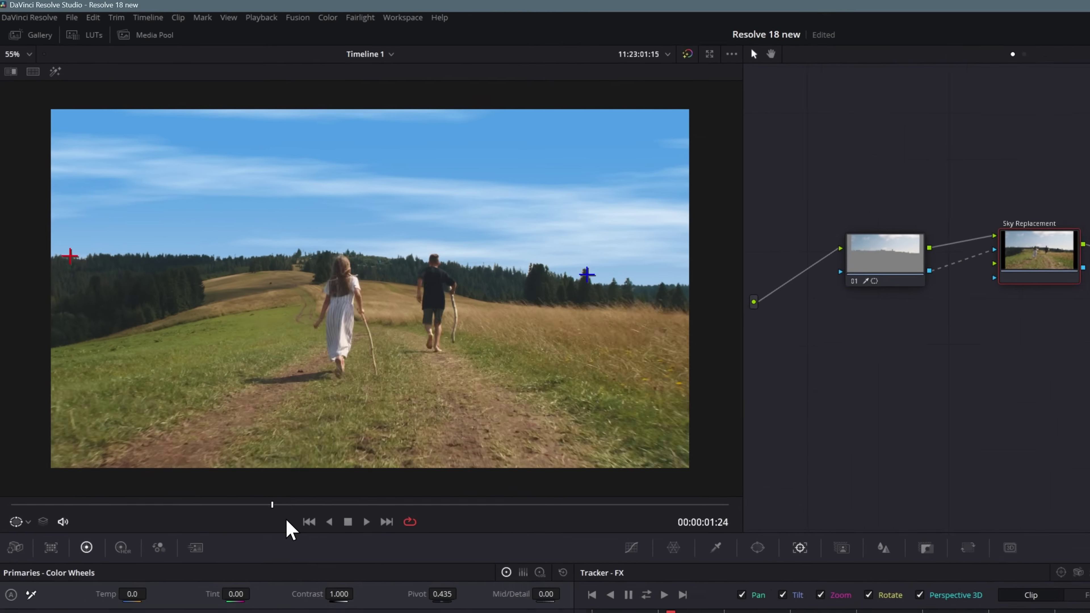
pyautogui.moveTo(232, 429); pyautogui.dragTo(22, 430)
pyautogui.moveTo(22, 560); pyautogui.dragTo(12, 564)
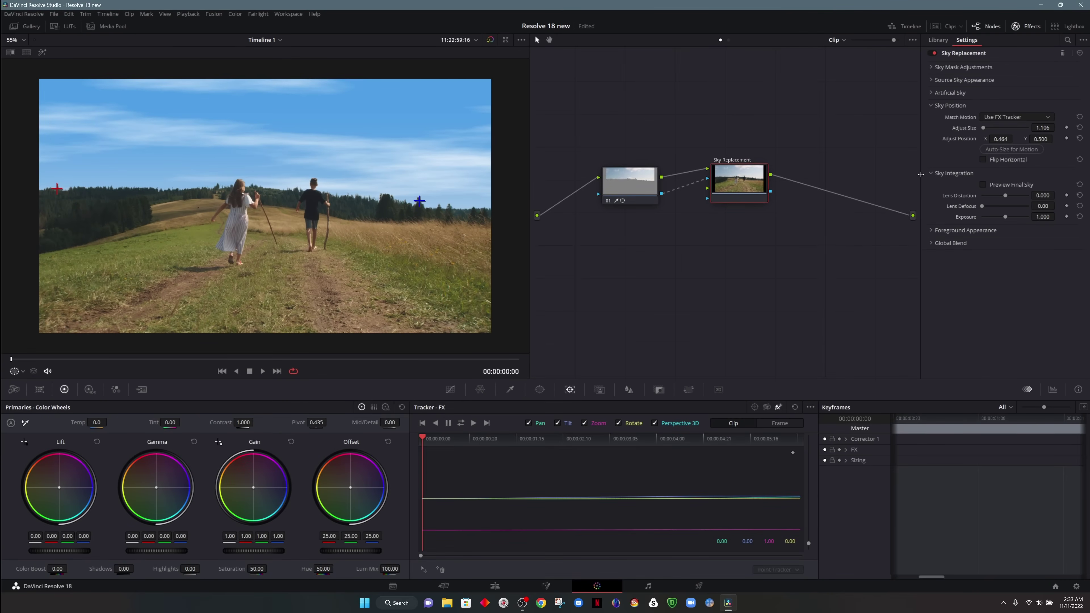
pyautogui.hotkey('alt', 's')
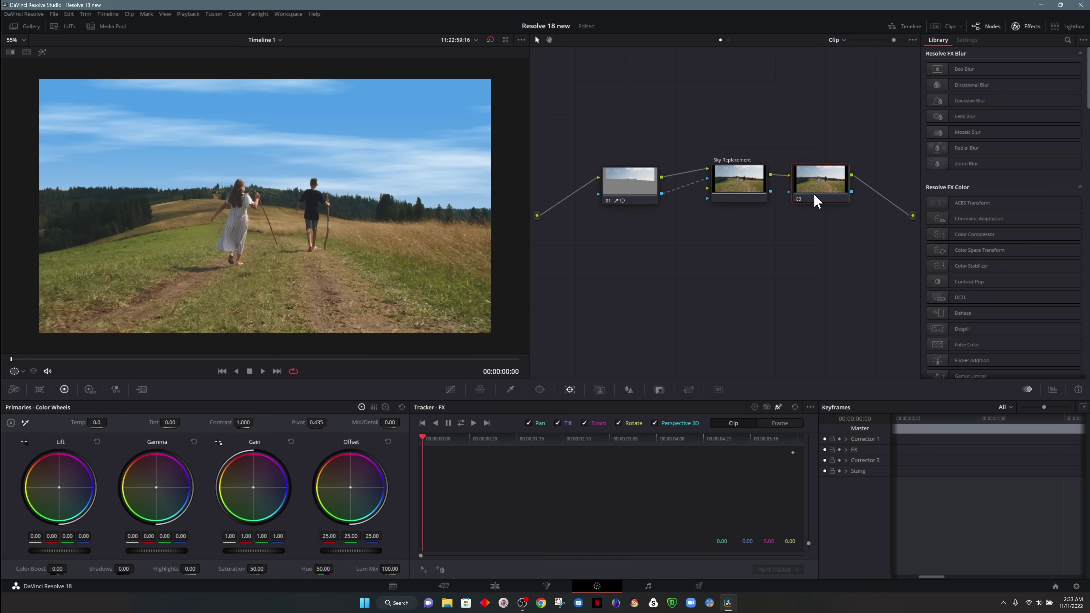
pyautogui.click(263, 372)
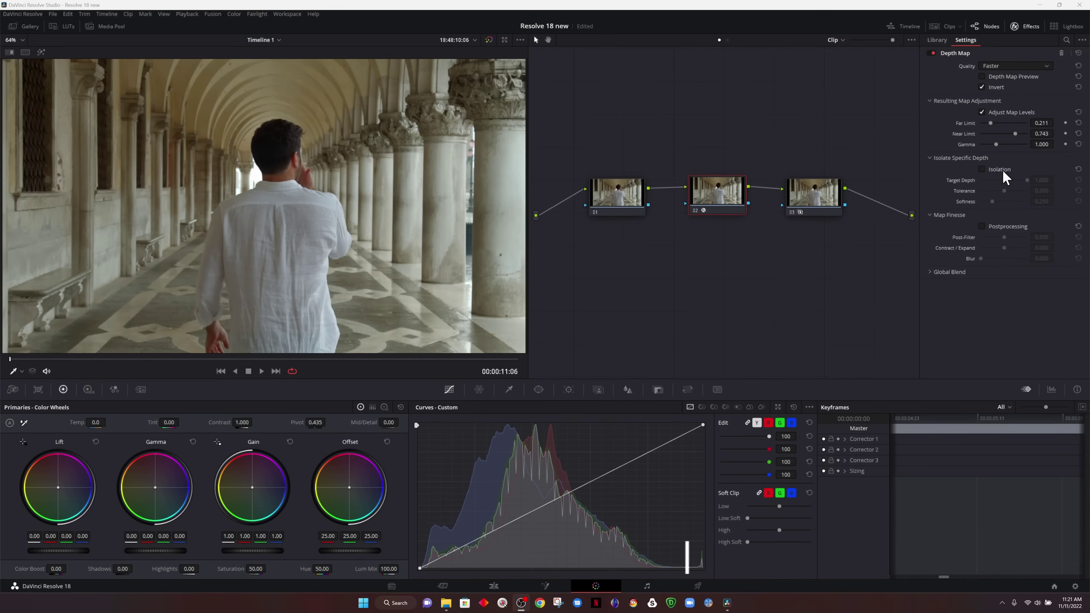
# - Preview node 02's depth map in the viewer while scrubbing through the clip
pyautogui.click(1014, 79)
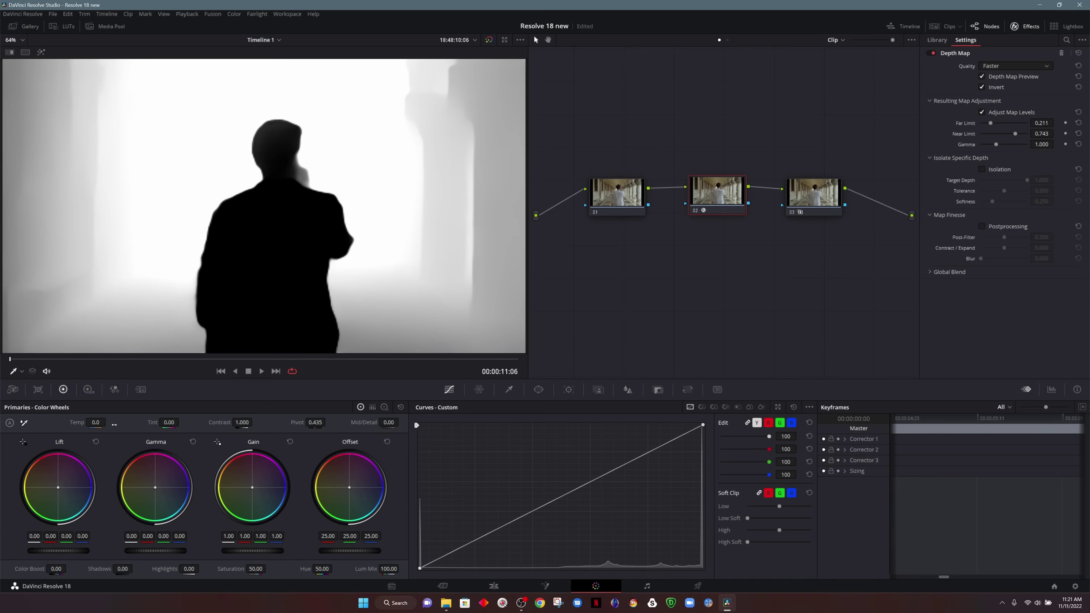
pyautogui.click(129, 360)
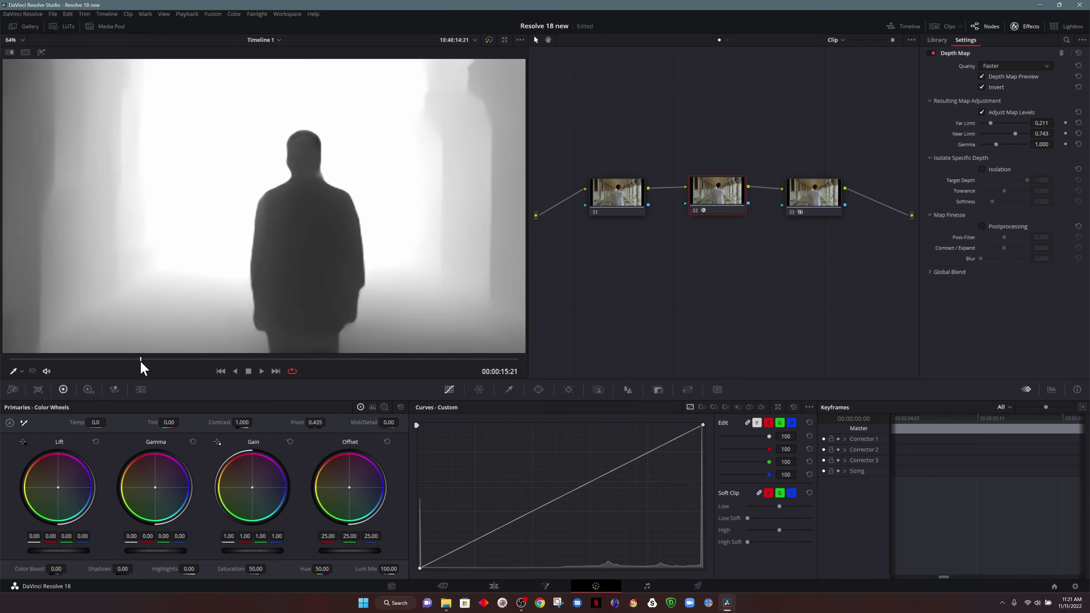
pyautogui.moveTo(141, 364); pyautogui.dragTo(42, 364)
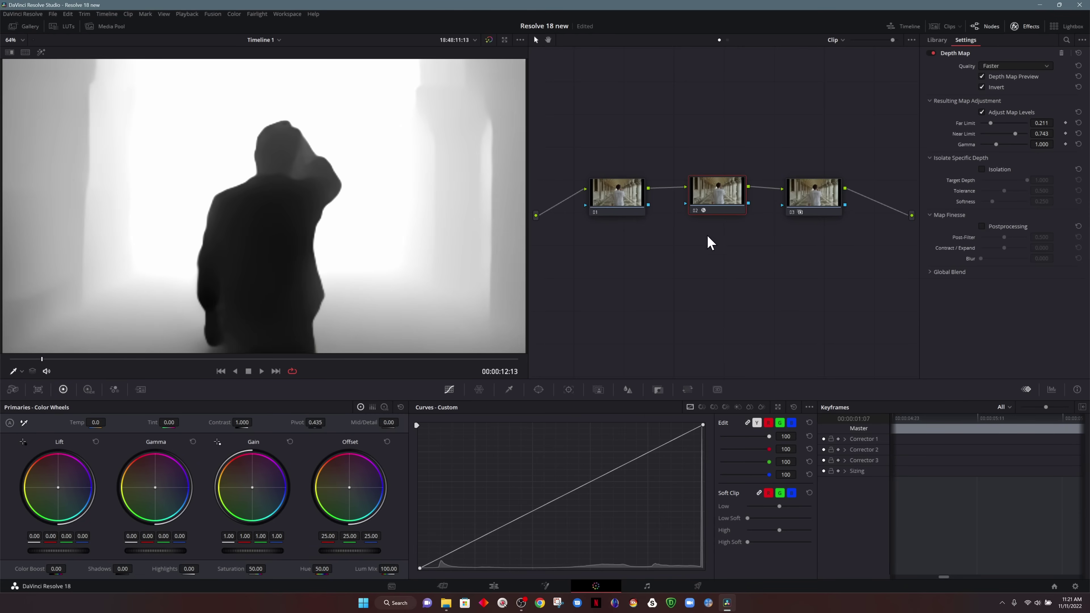
pyautogui.click(1012, 77)
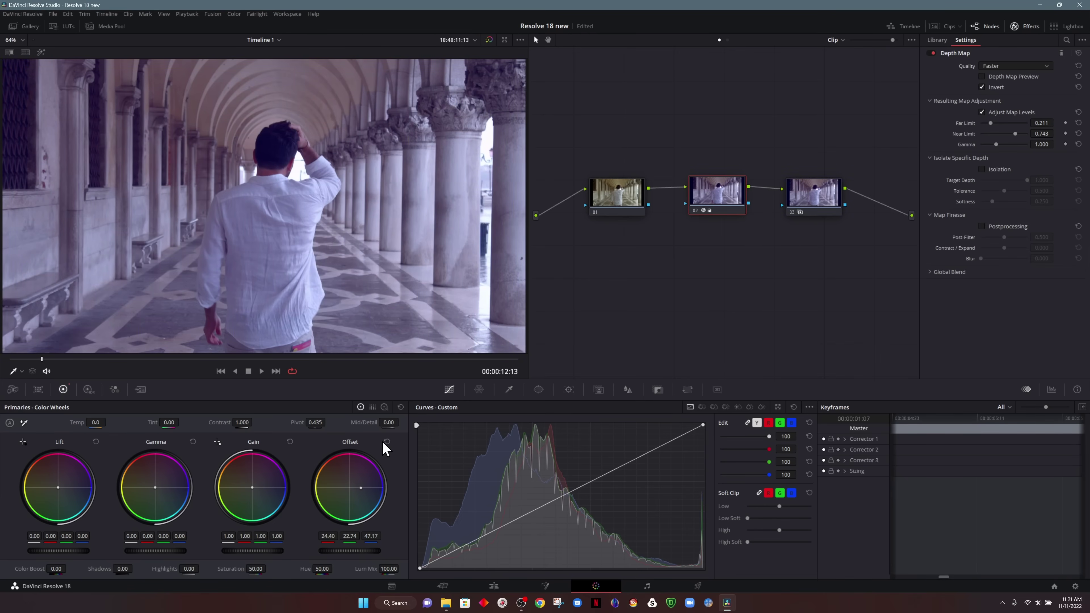
# - Reset node 02's primaries, link its depth output to node 03's key input, and compare with Bypass
pyautogui.click(400, 407)
pyautogui.moveTo(749, 203); pyautogui.dragTo(785, 206)
pyautogui.click(813, 213)
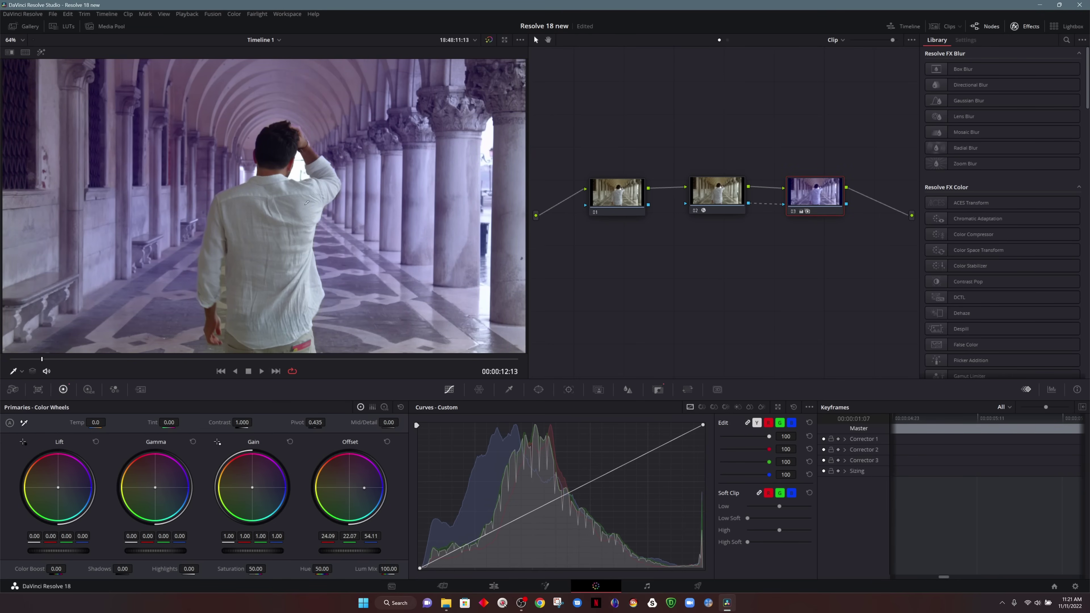
pyautogui.click(488, 40)
# - Reset node 03's grade and set node 02's OFX Alpha to Use For Mixing
pyautogui.rightClick(813, 201)
pyautogui.click(834, 206)
pyautogui.rightClick(721, 198)
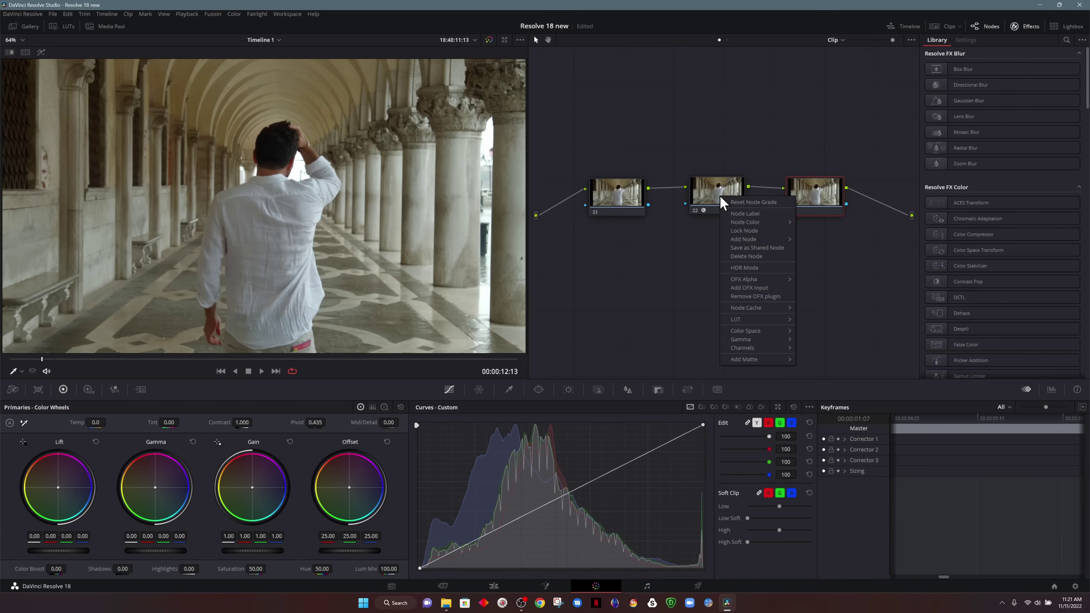
pyautogui.moveTo(755, 282)
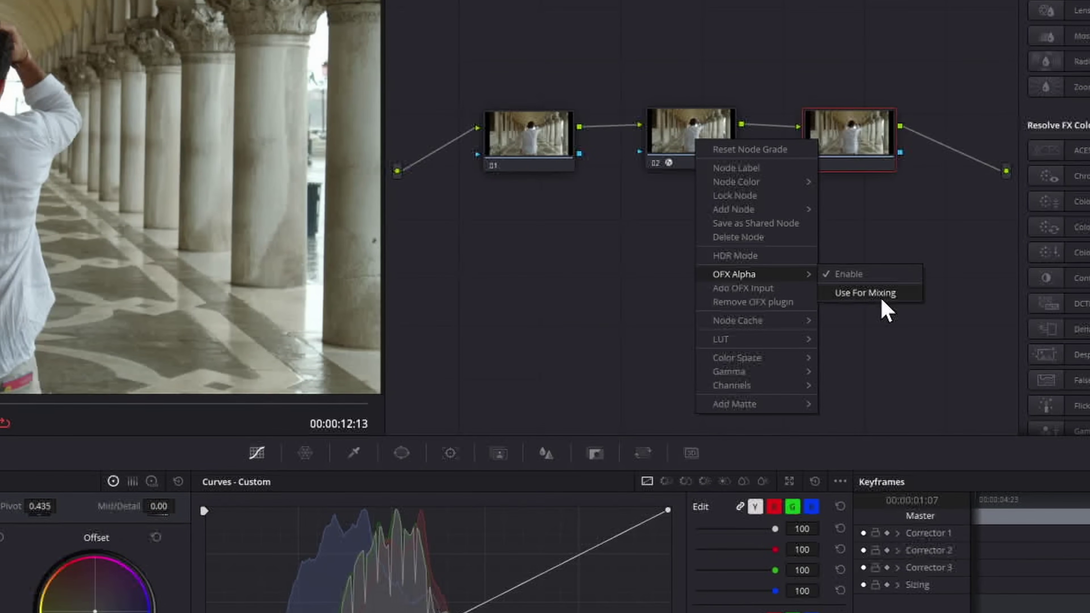
pyautogui.click(880, 294)
pyautogui.click(710, 165)
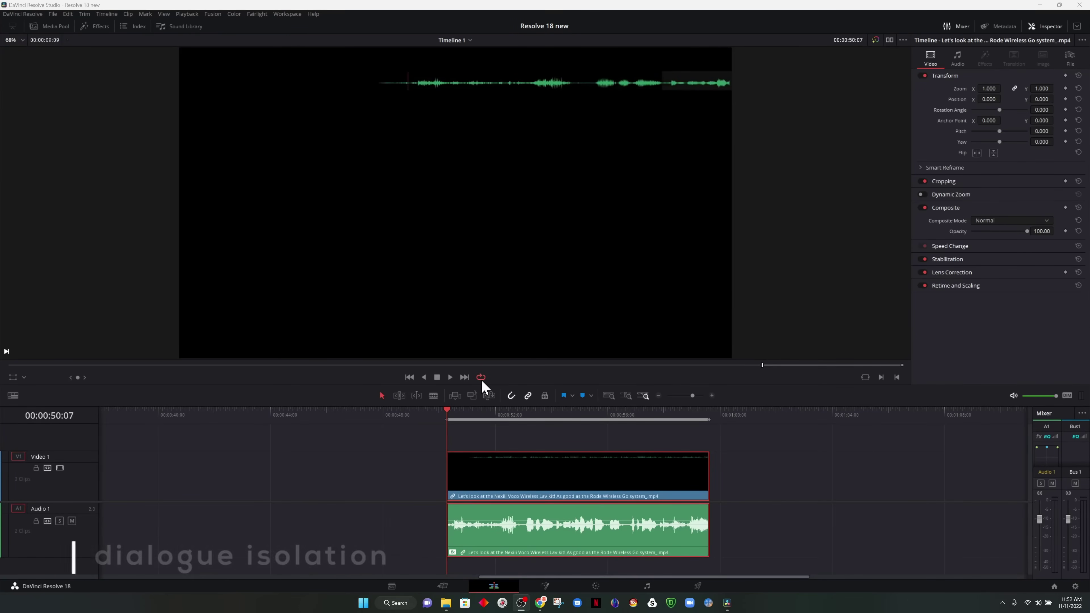
# - Compare the clip's original audio with Voice Isolation enabled at amount 100 in the Inspector
pyautogui.click(450, 378)
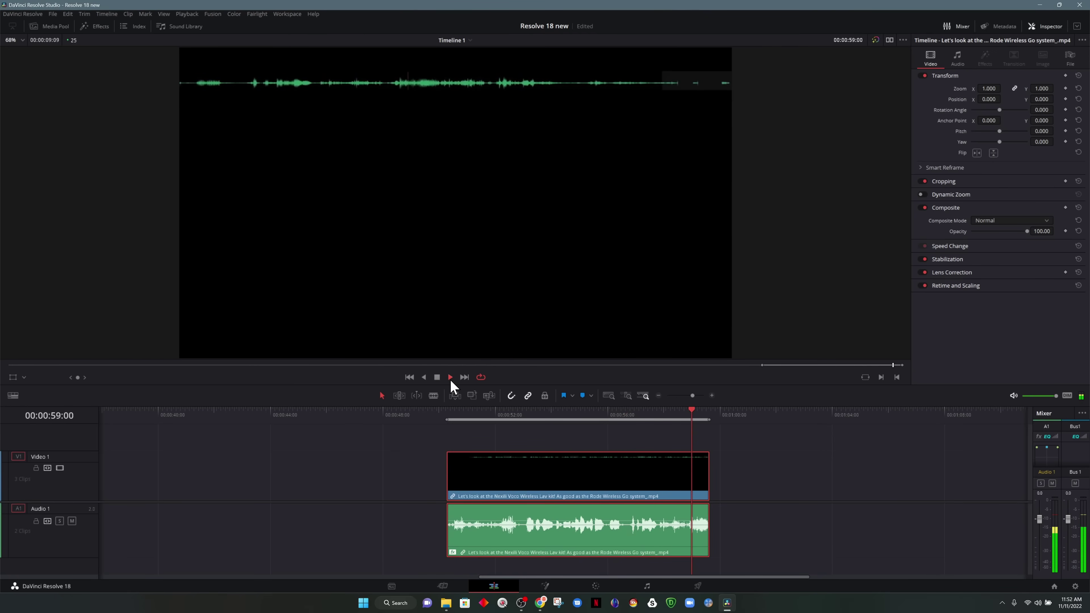
pyautogui.click(956, 69)
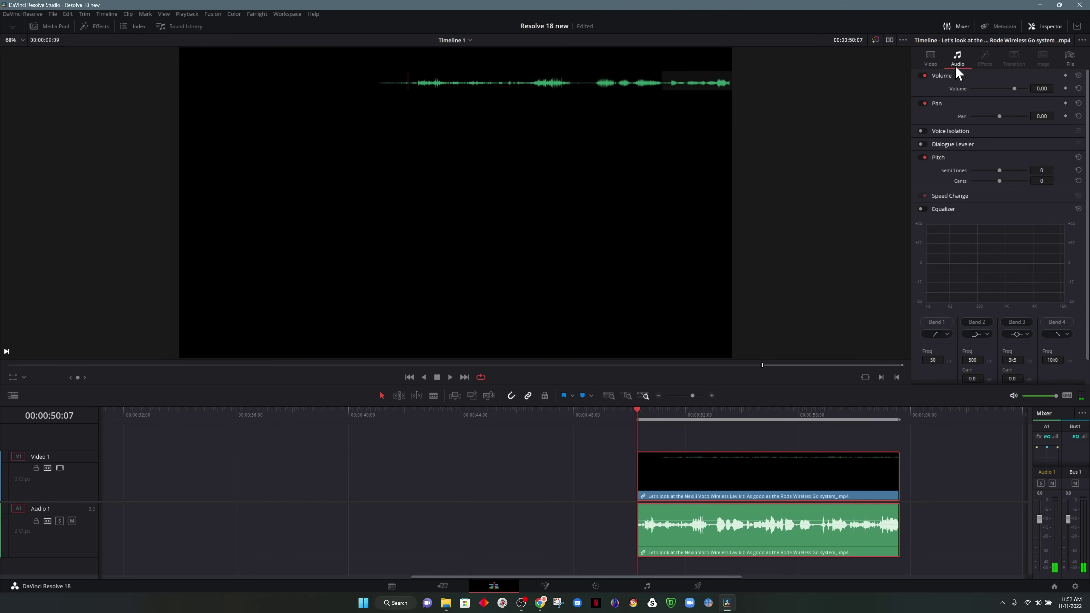
pyautogui.click(922, 131)
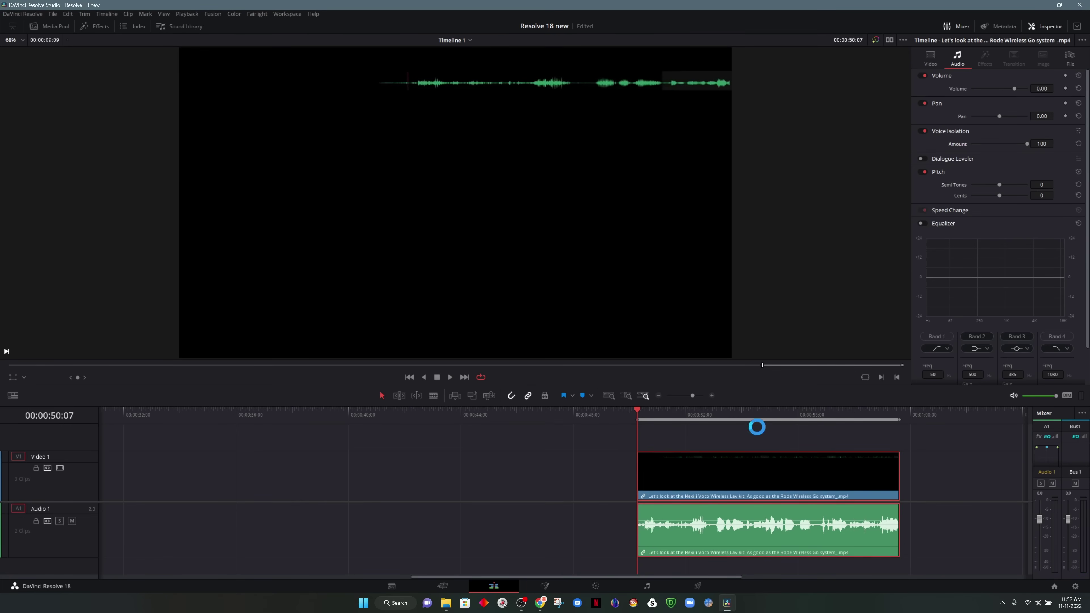
pyautogui.click(750, 431)
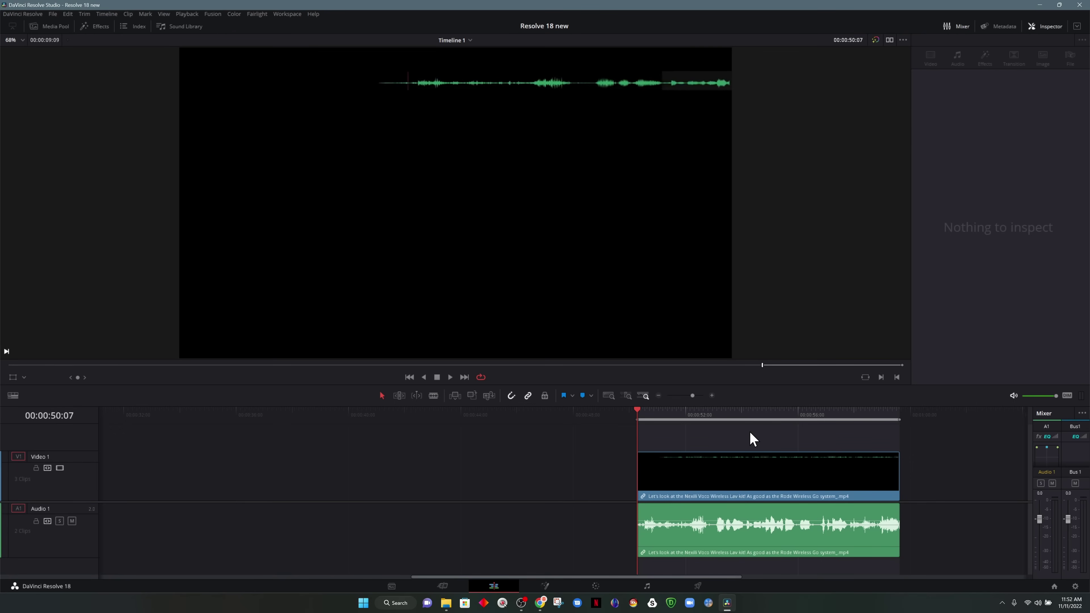
pyautogui.press('space')
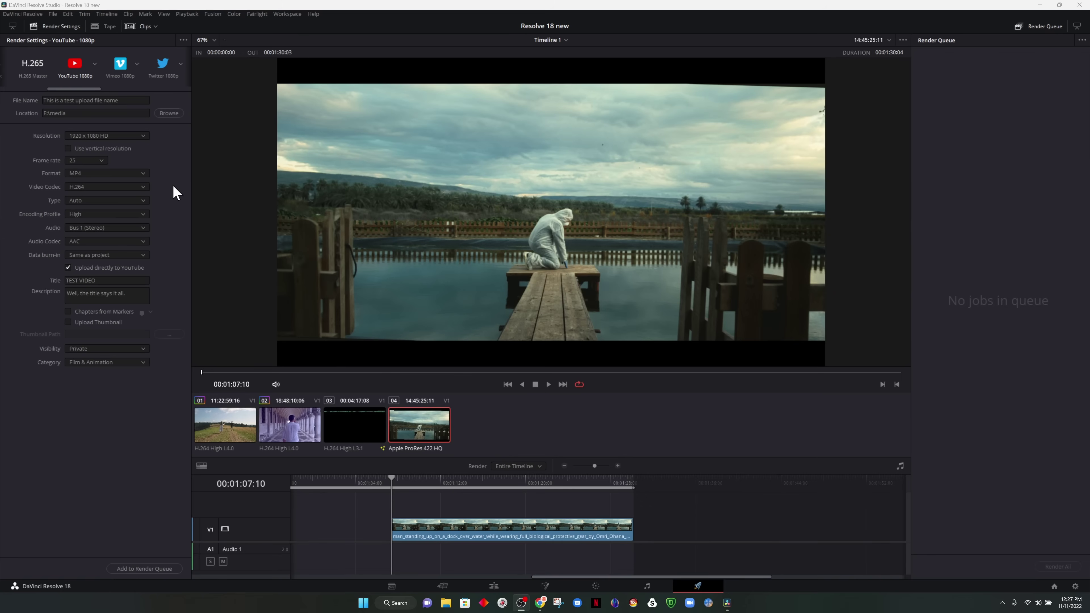
# - Include a thumbnail, enable Review Before Upload, then upload rendered Job 1 to YouTube
pyautogui.click(95, 323)
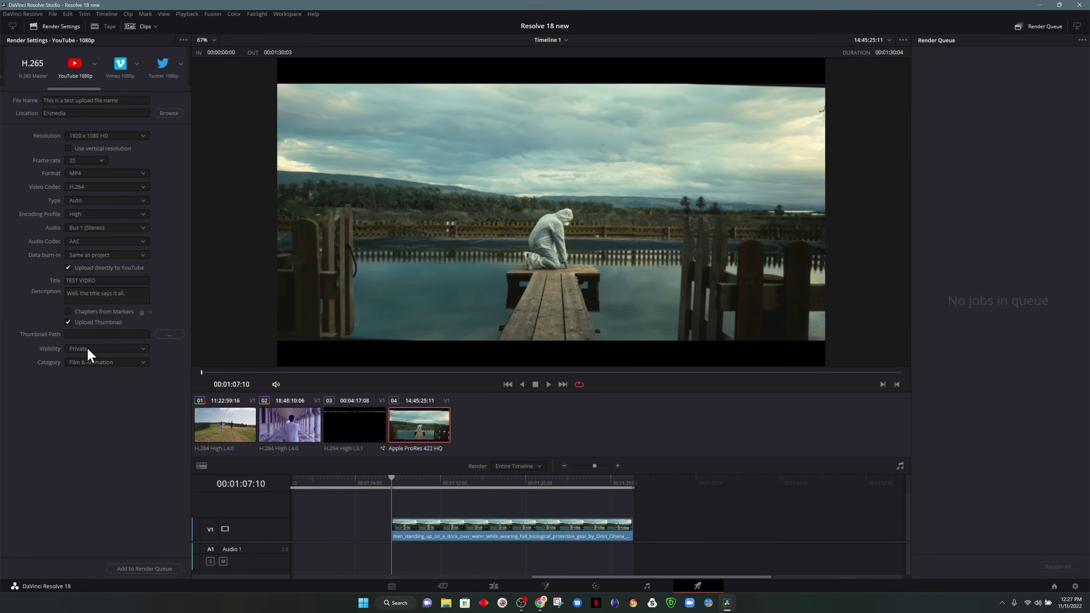
pyautogui.click(1081, 40)
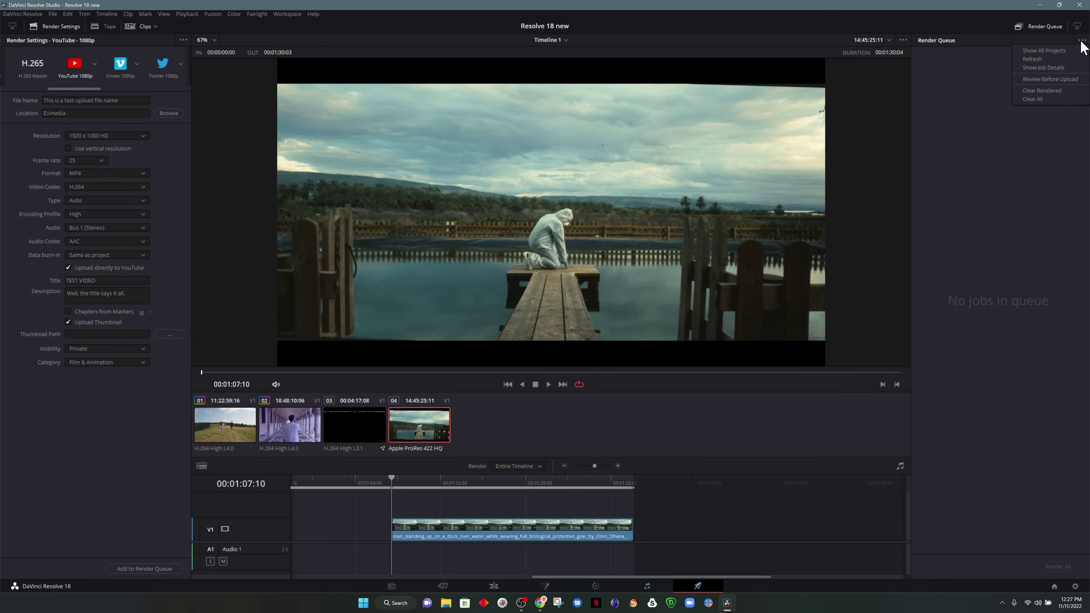
pyautogui.click(1051, 80)
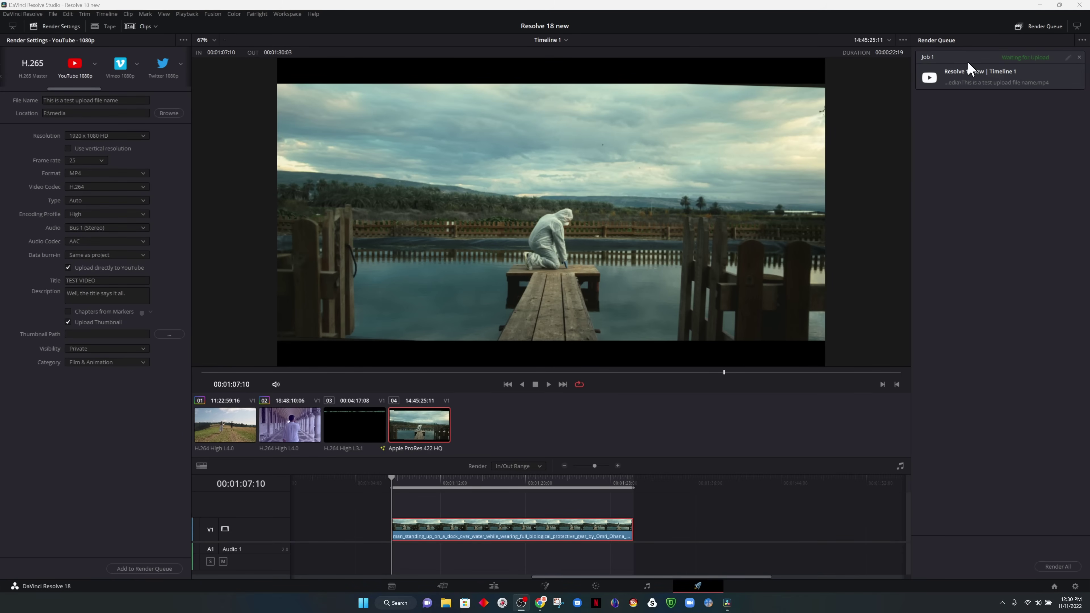
pyautogui.rightClick(1030, 75)
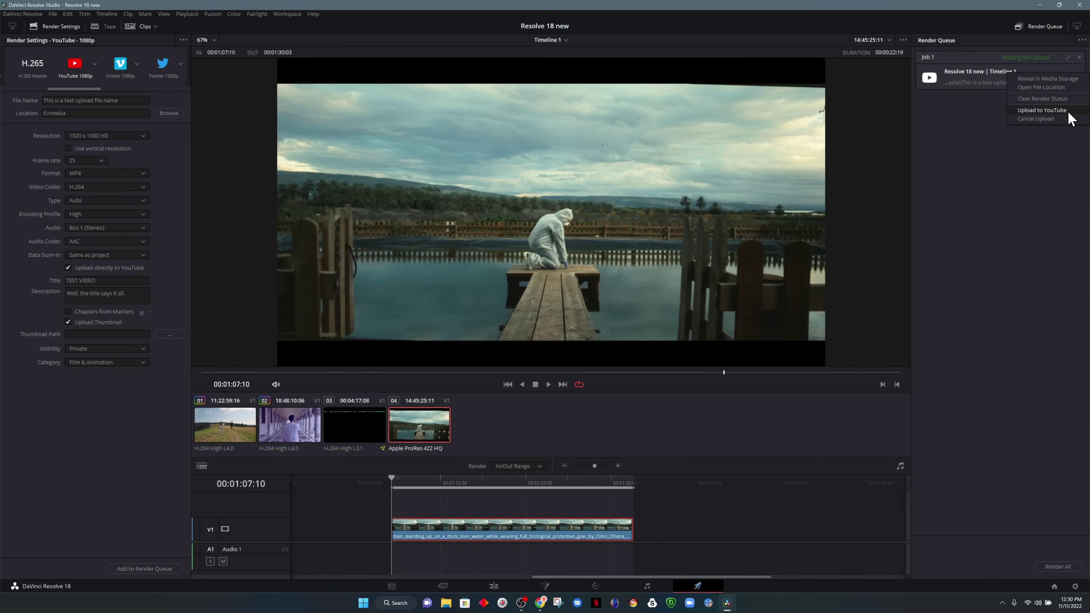
pyautogui.click(1042, 110)
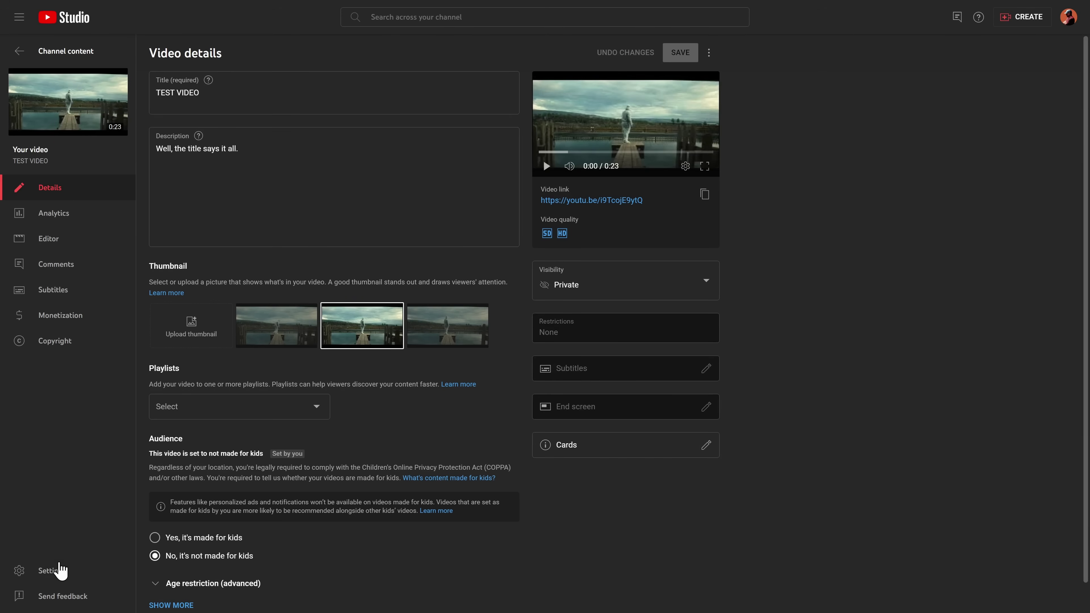
pyautogui.click(58, 572)
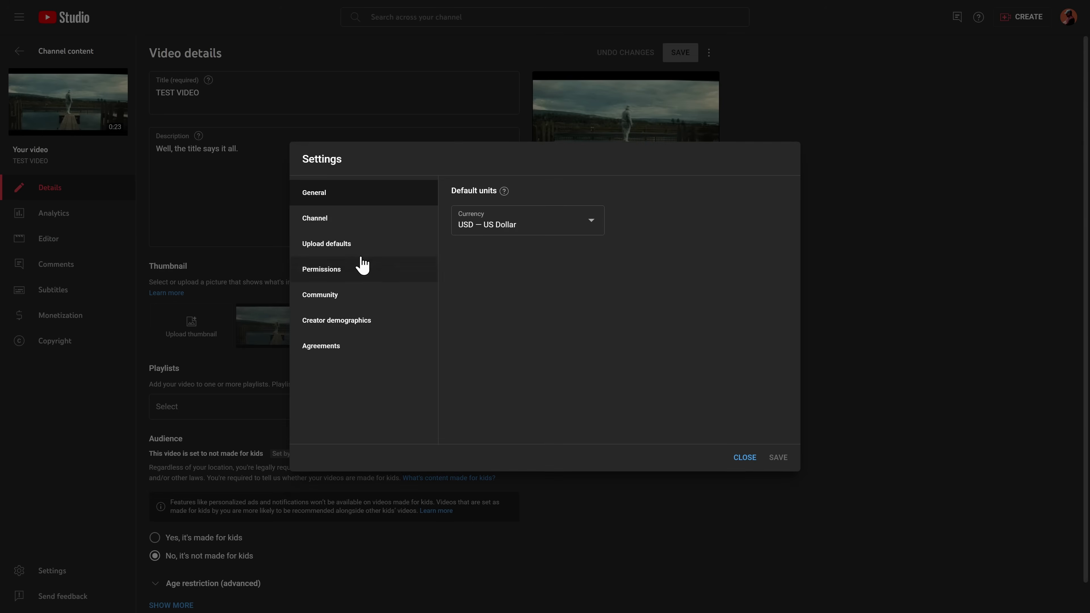
pyautogui.click(355, 248)
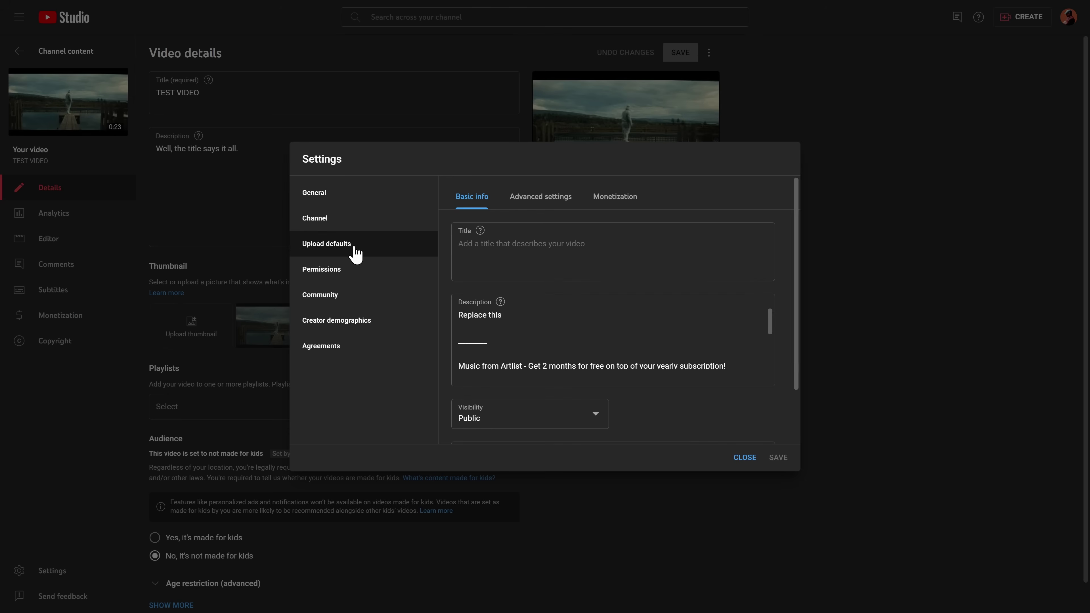
pyautogui.scroll(-5, 595, 348)
pyautogui.scroll(-6, 596, 348)
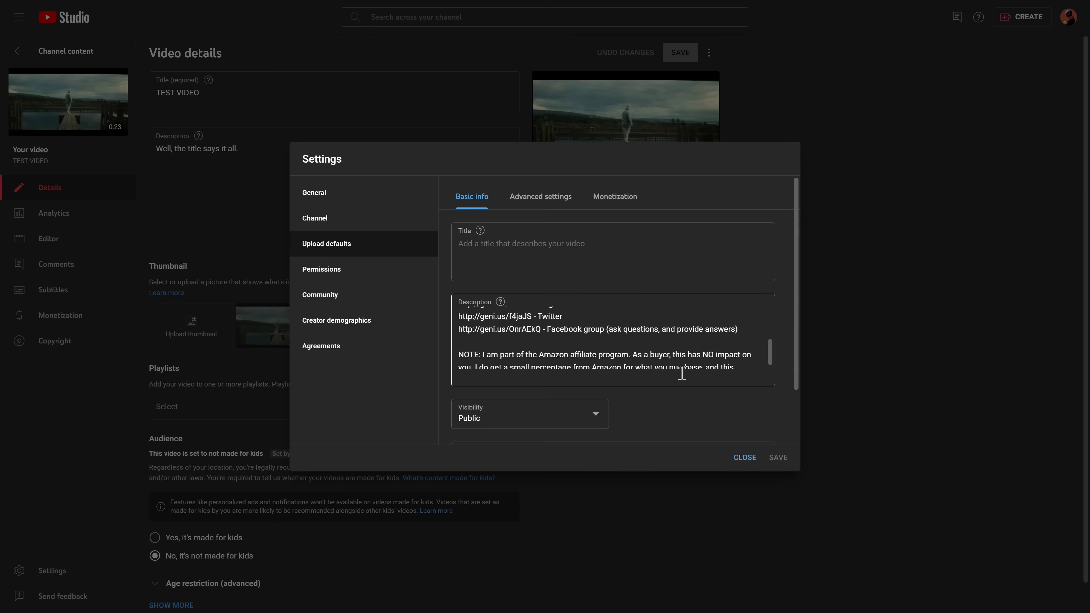
pyautogui.click(743, 457)
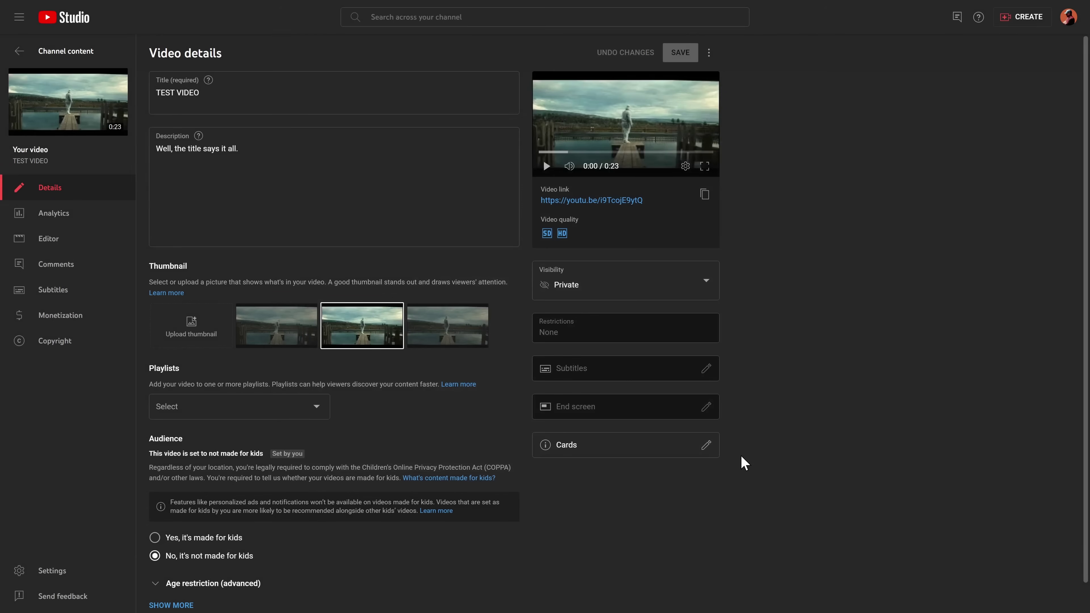